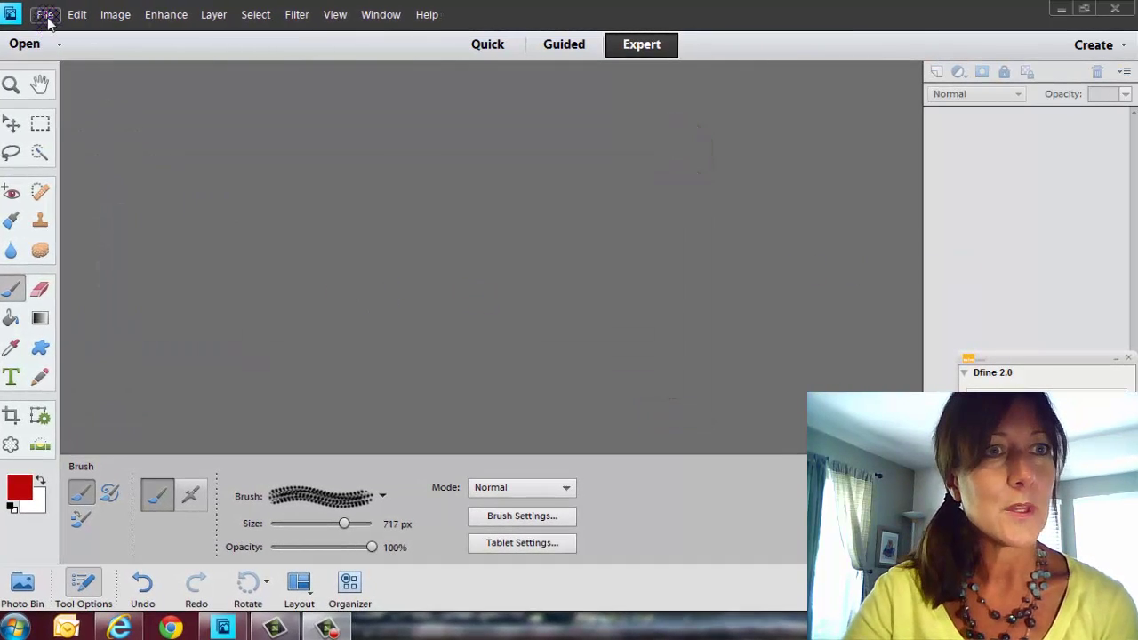
Create a blank 12 × 12 inch, 300 ppi white Untitled-1 document and enlarge its window.
{"action": "left_click", "coordinate": [49, 23]}
{"action": "mouse_move", "coordinate": [210, 33]}
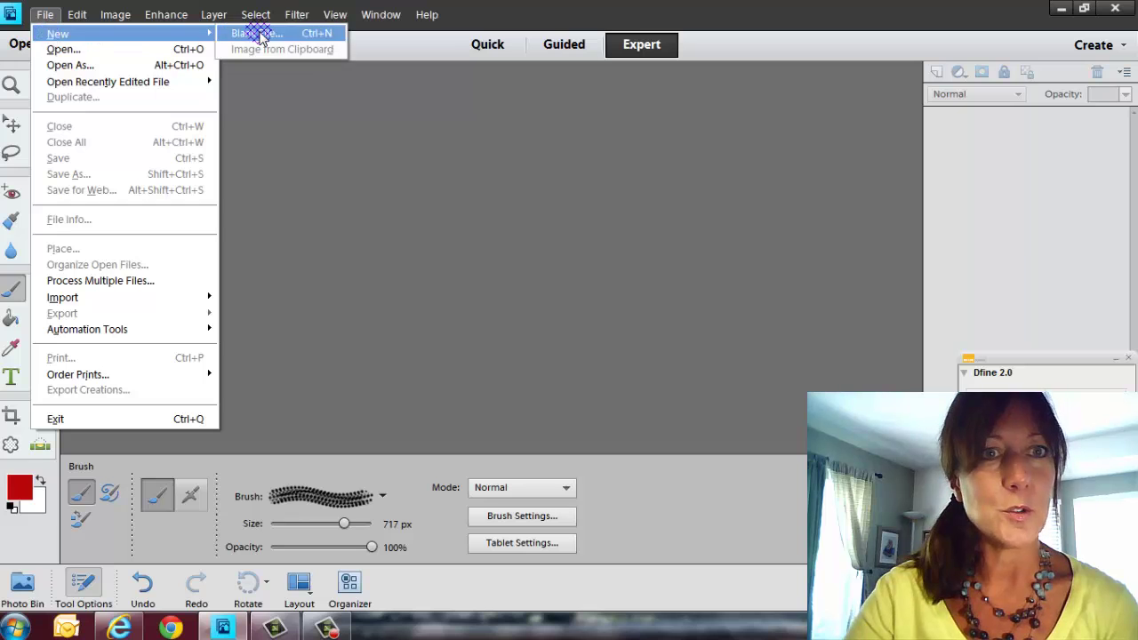
{"action": "left_click", "coordinate": [260, 35]}
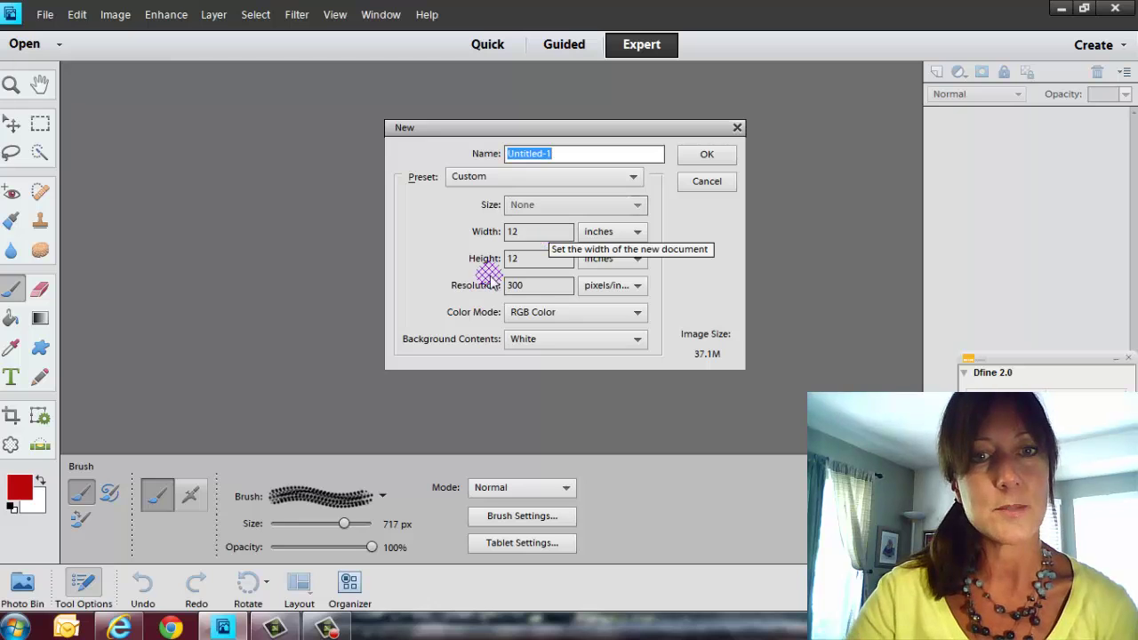
{"action": "left_click", "coordinate": [690, 158]}
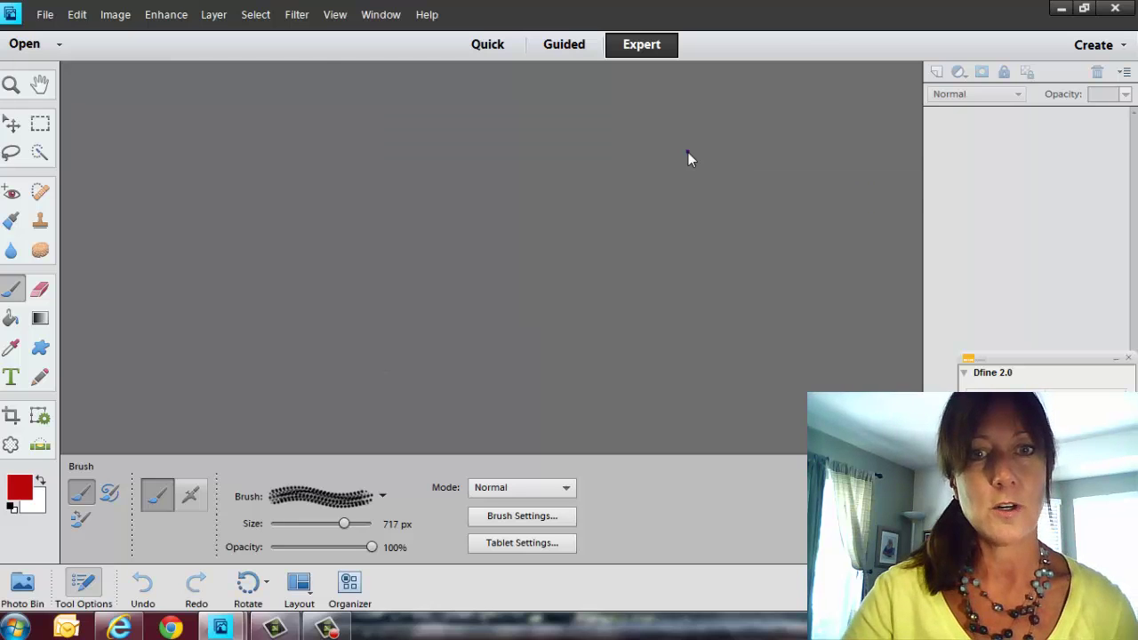
{"action": "left_click_drag", "start_coordinate": [322, 342], "coordinate": [880, 436]}
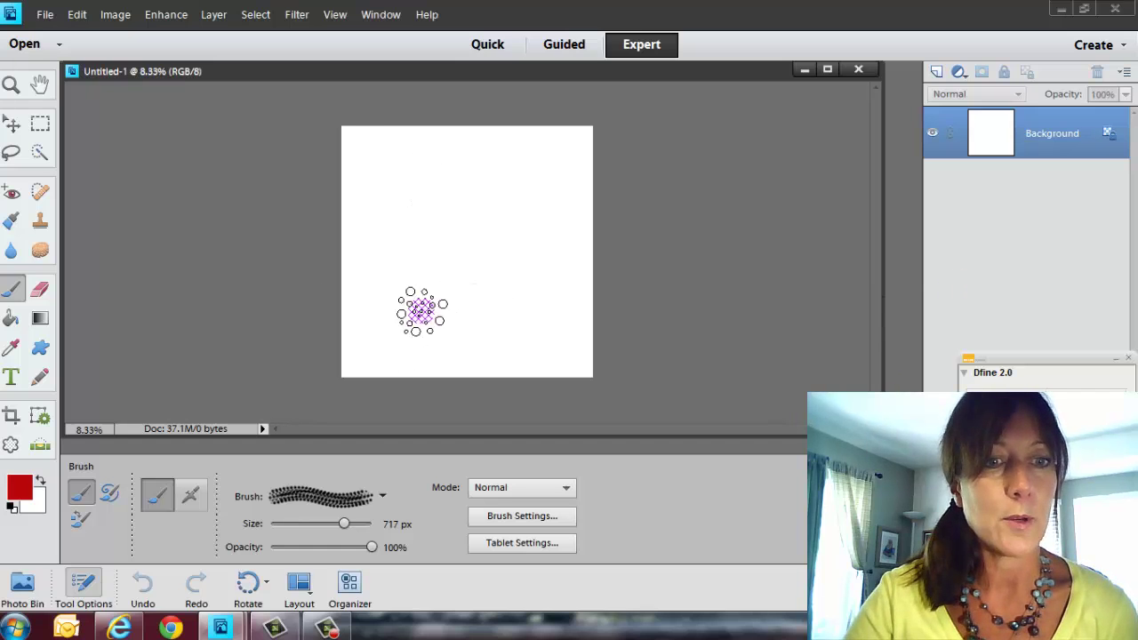
Pick Sampled Brush 2 and stamp it twice in red along the canvas top.
{"action": "left_click", "coordinate": [382, 497]}
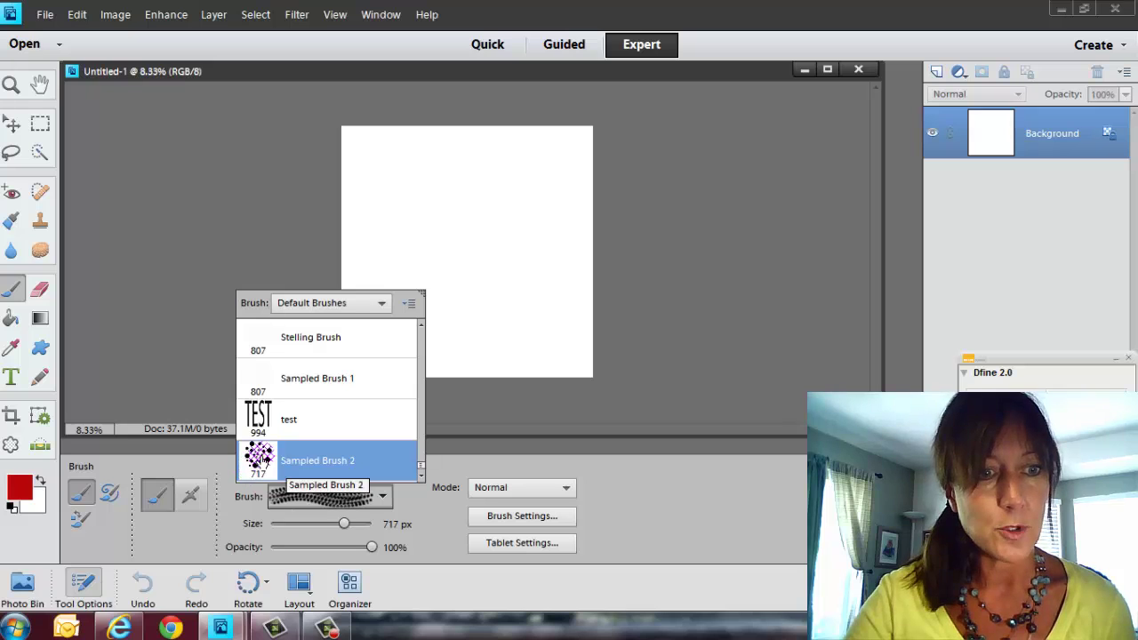
{"action": "left_click", "coordinate": [378, 167]}
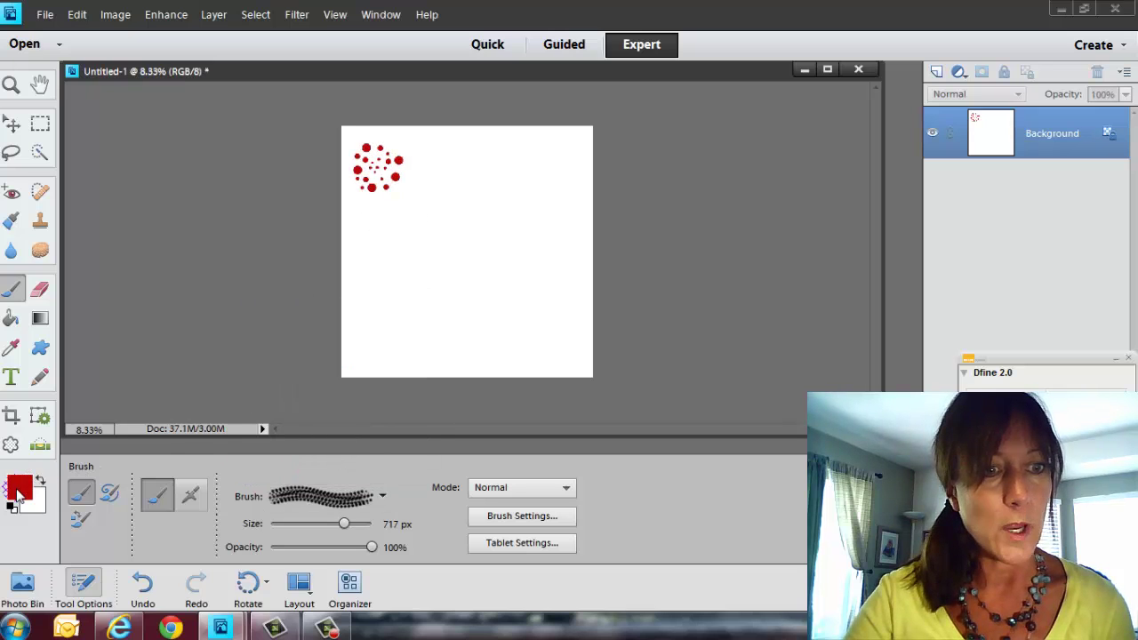
{"action": "left_click", "coordinate": [501, 158]}
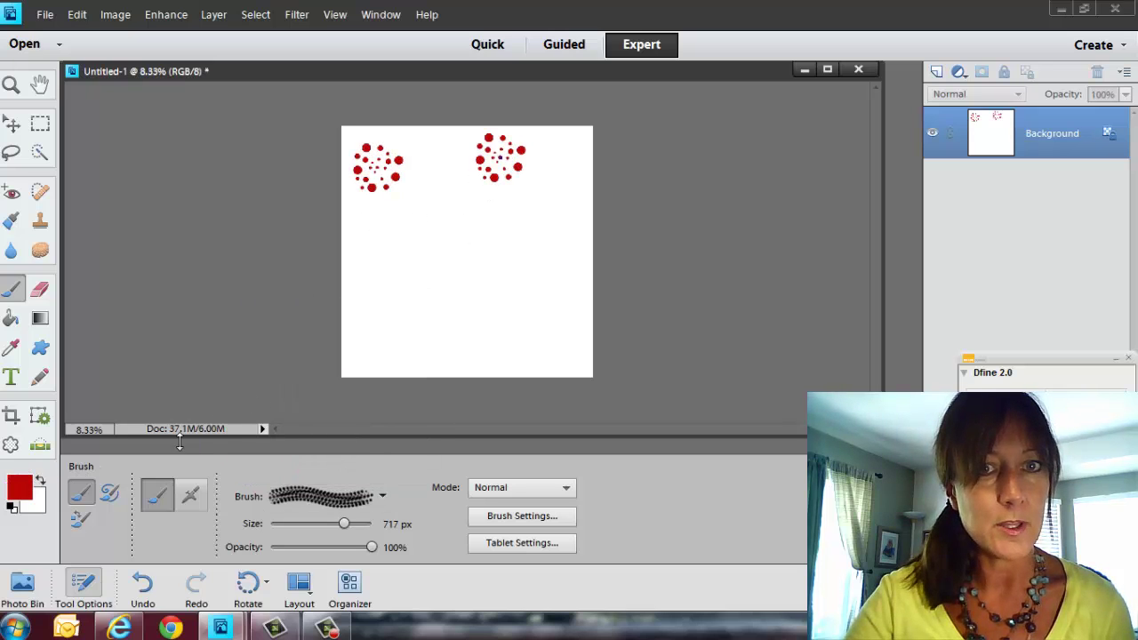
Make the foreground green and stamp three green marks at top-right, bottom-left and bottom-right.
{"action": "left_click", "coordinate": [19, 487]}
{"action": "left_click", "coordinate": [602, 318]}
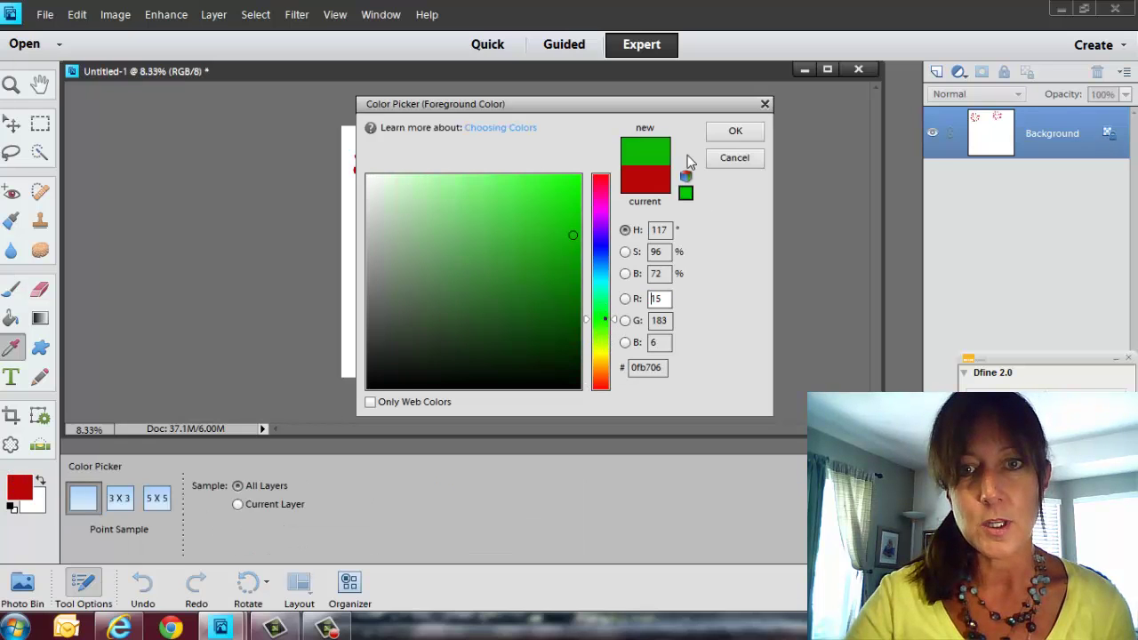
{"action": "left_click", "coordinate": [734, 131]}
{"action": "left_click", "coordinate": [577, 138]}
{"action": "left_click", "coordinate": [363, 302]}
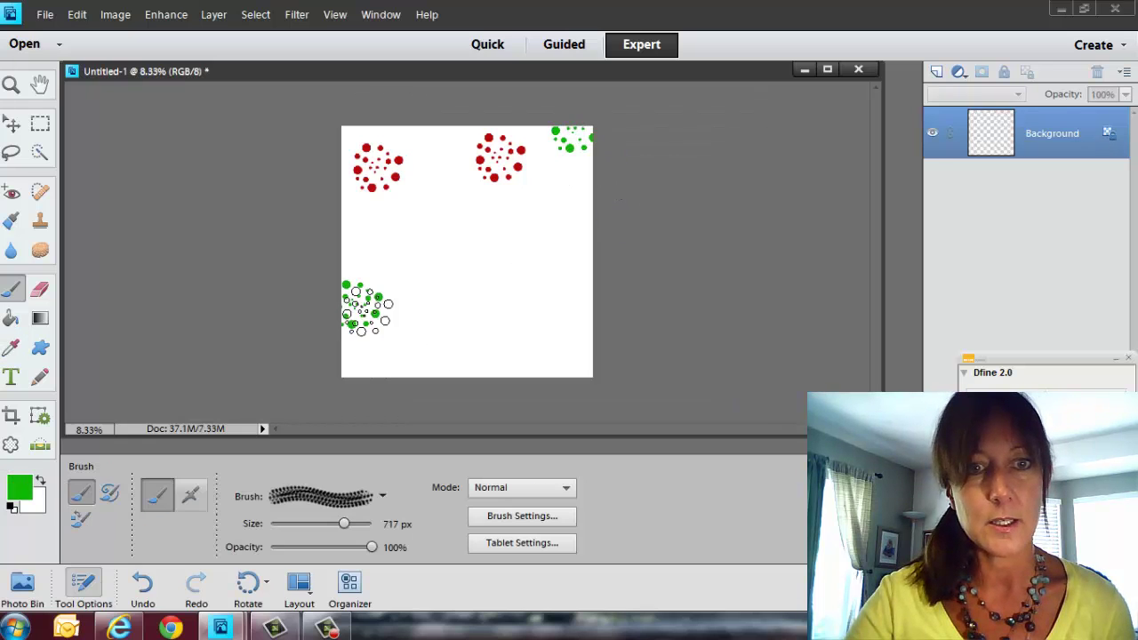
{"action": "left_click", "coordinate": [567, 311]}
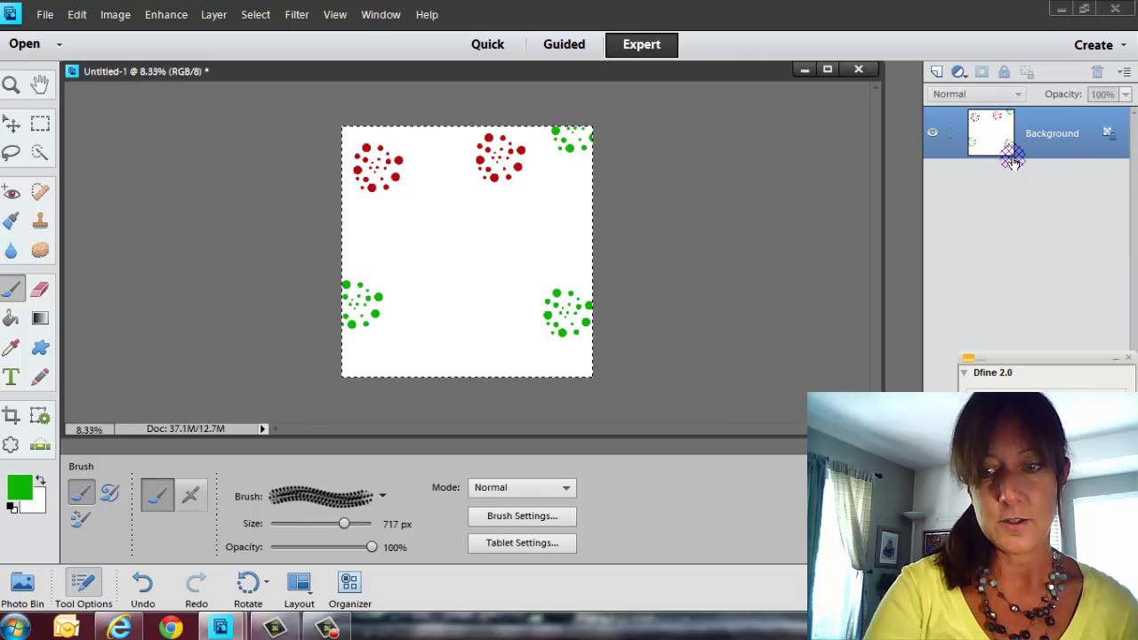
Delete all the stamps and choose Hard Round 9 pixels from the Default Brushes set.
{"action": "key", "text": "Delete"}
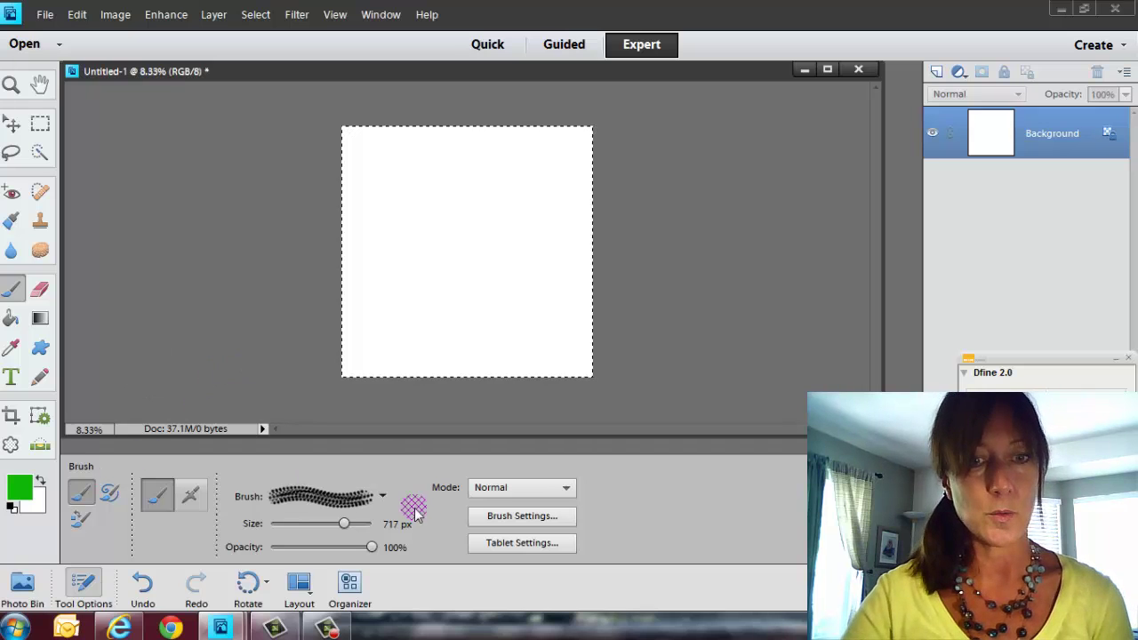
{"action": "left_click", "coordinate": [381, 497]}
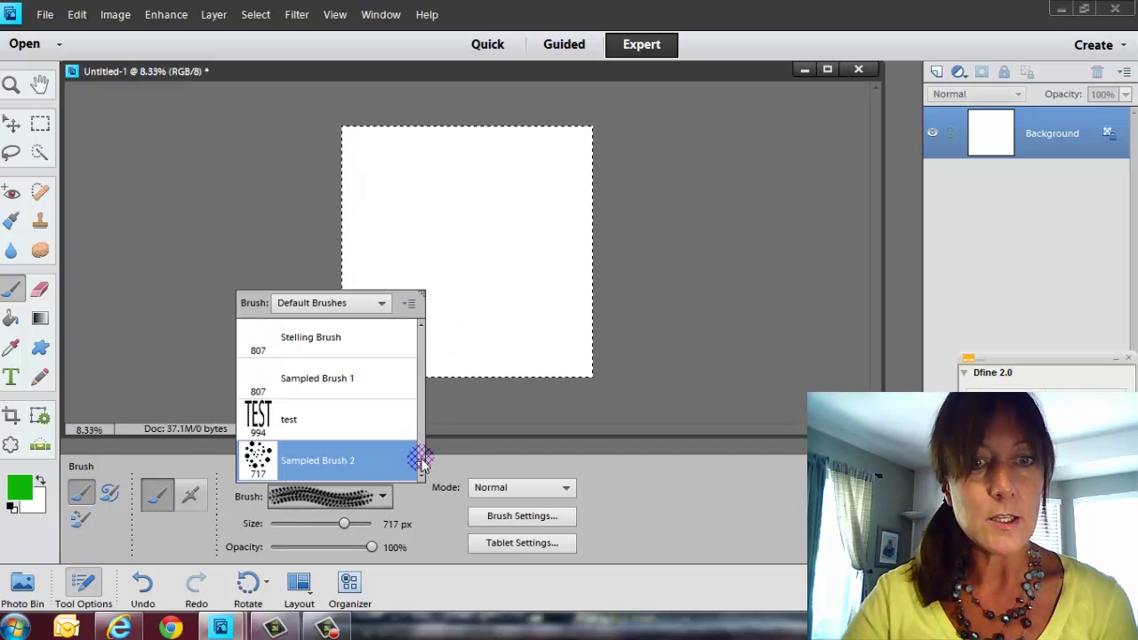
{"action": "left_click_drag", "start_coordinate": [424, 463], "coordinate": [442, 325]}
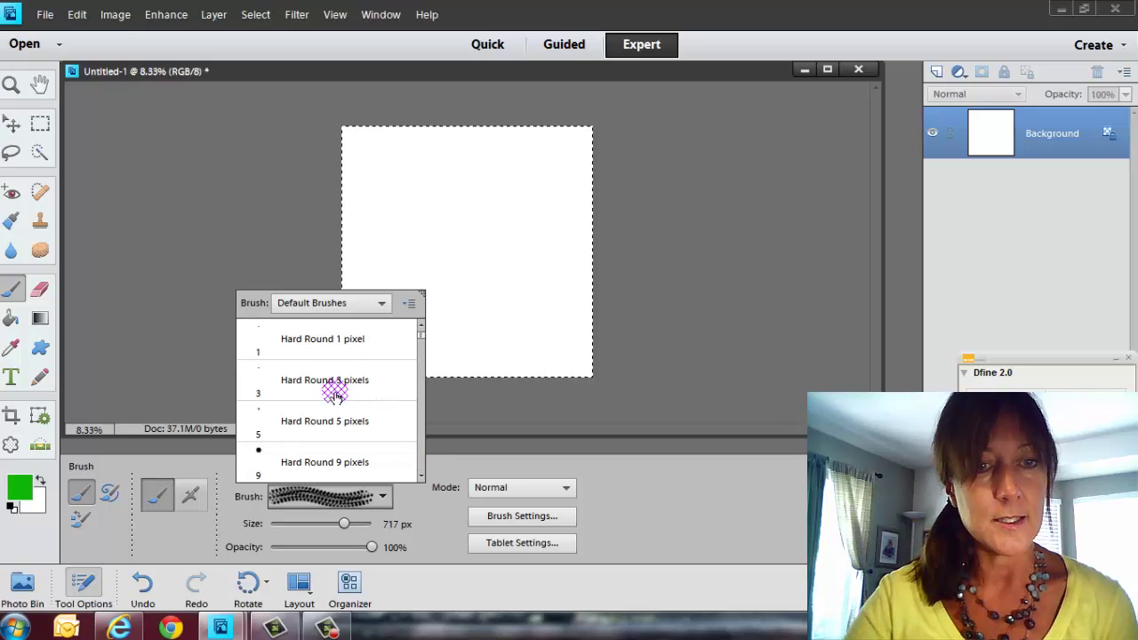
{"action": "left_click", "coordinate": [381, 304]}
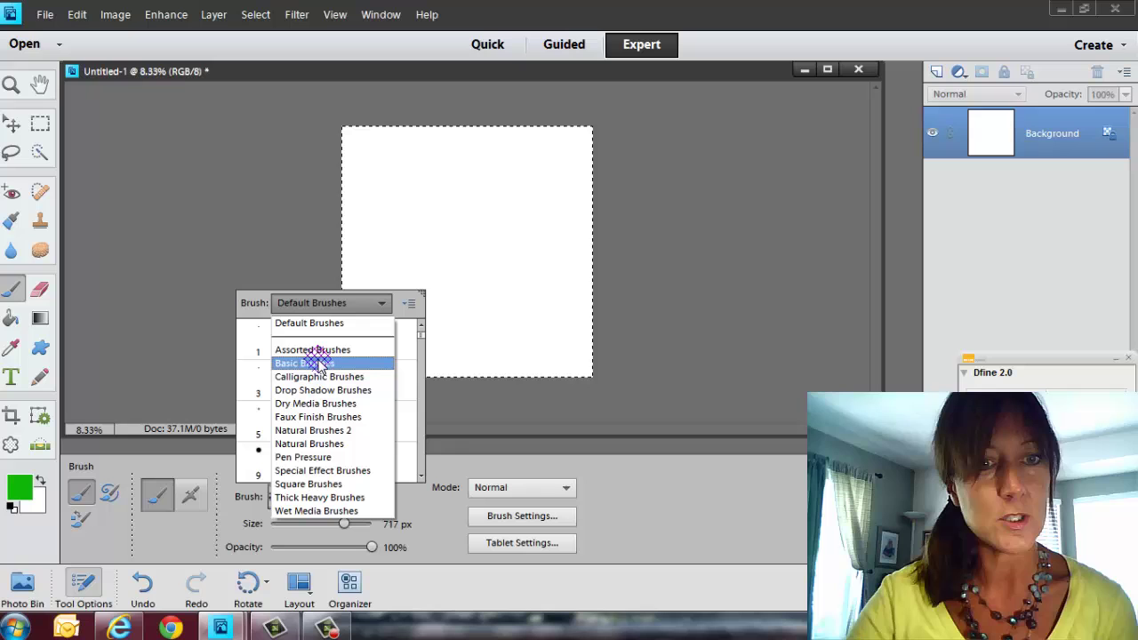
{"action": "left_click", "coordinate": [302, 323]}
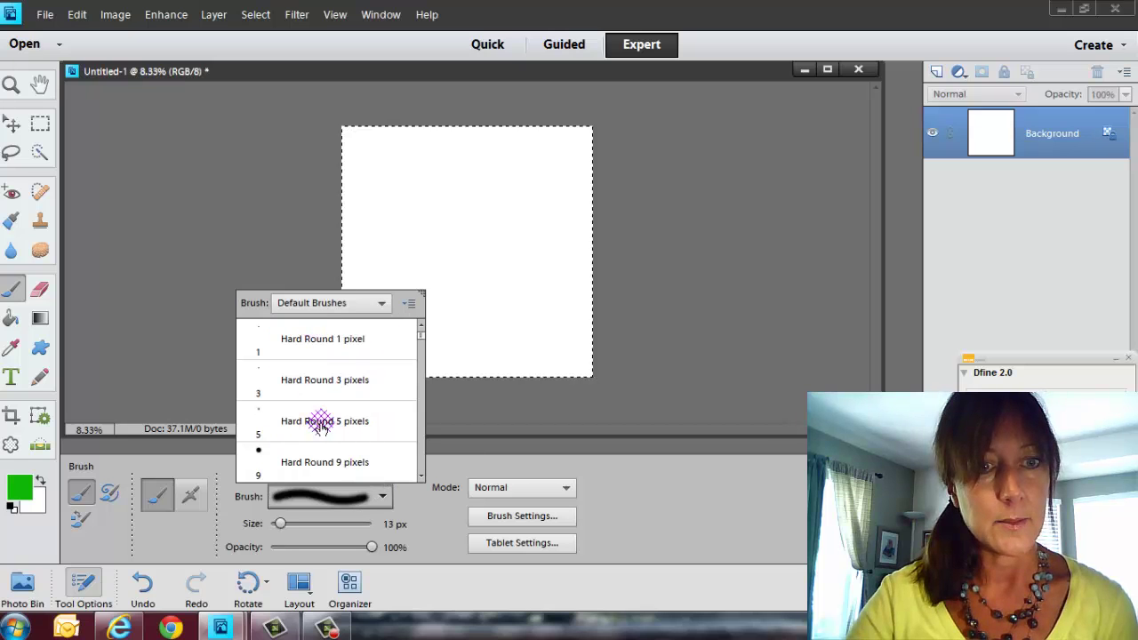
{"action": "left_click", "coordinate": [309, 433]}
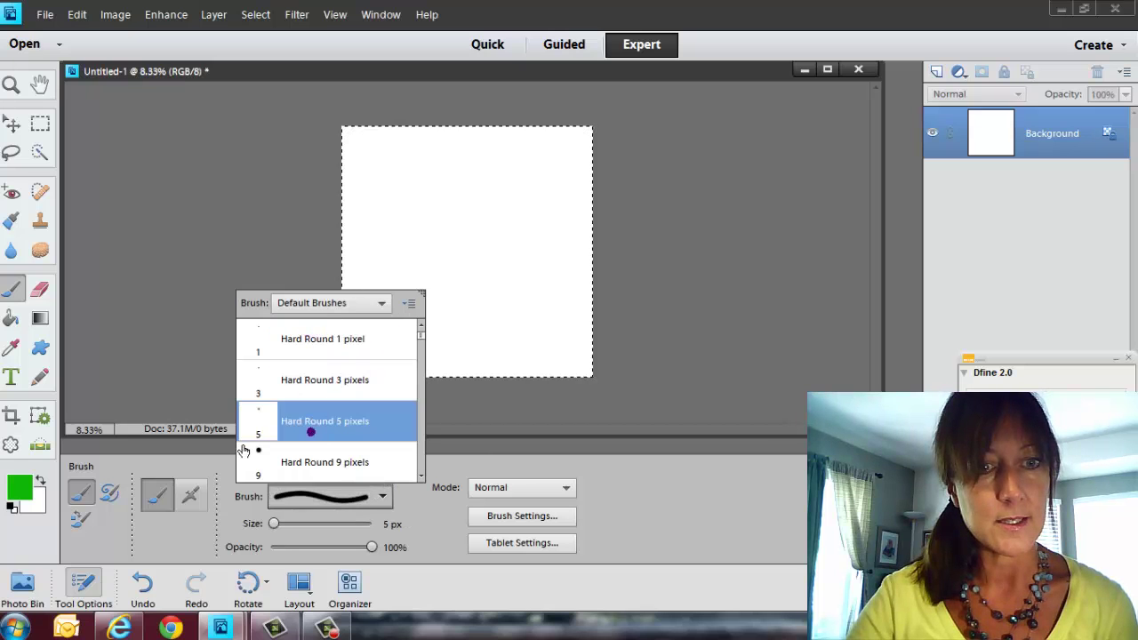
{"action": "left_click", "coordinate": [292, 460]}
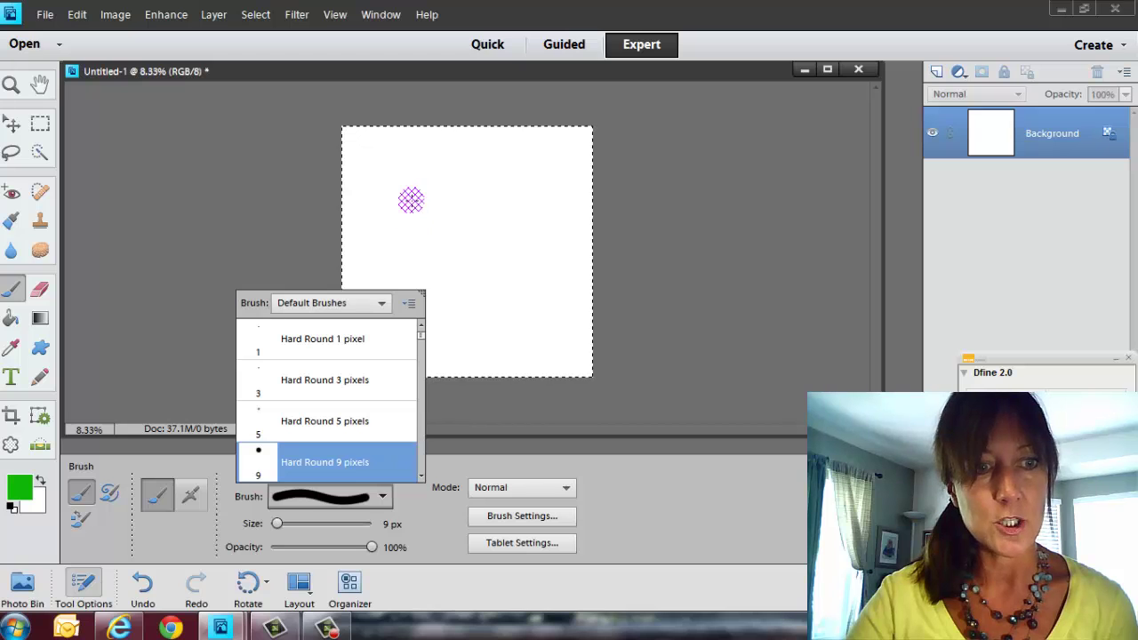
Reset colours to default black and white, deselect, and zoom until the canvas fills the window.
{"action": "left_click", "coordinate": [11, 506]}
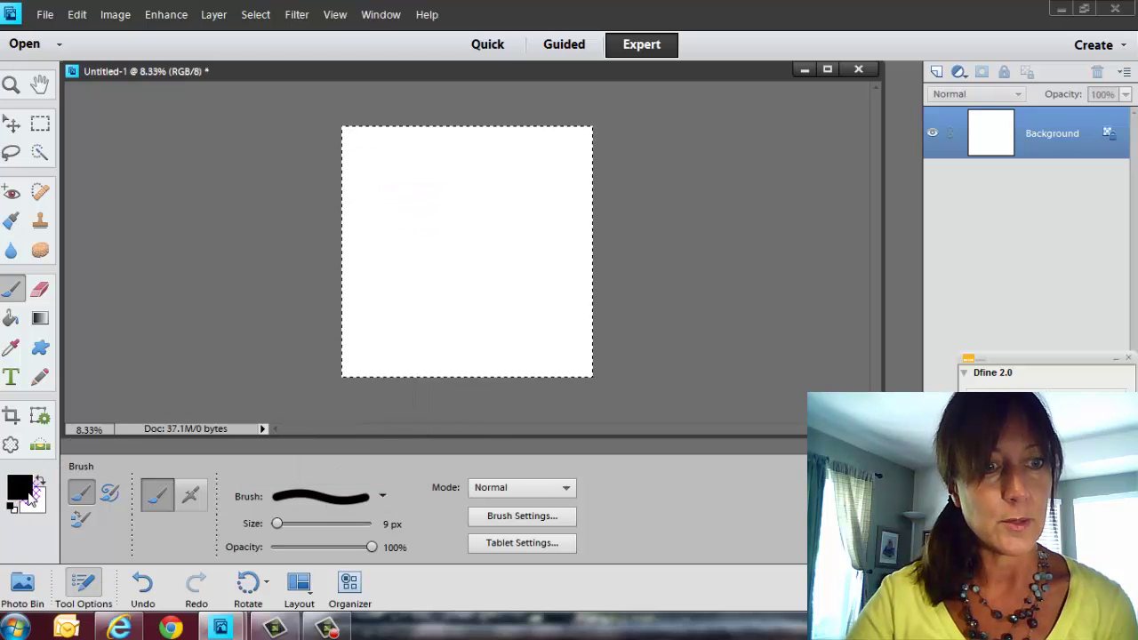
{"action": "left_click", "coordinate": [255, 14]}
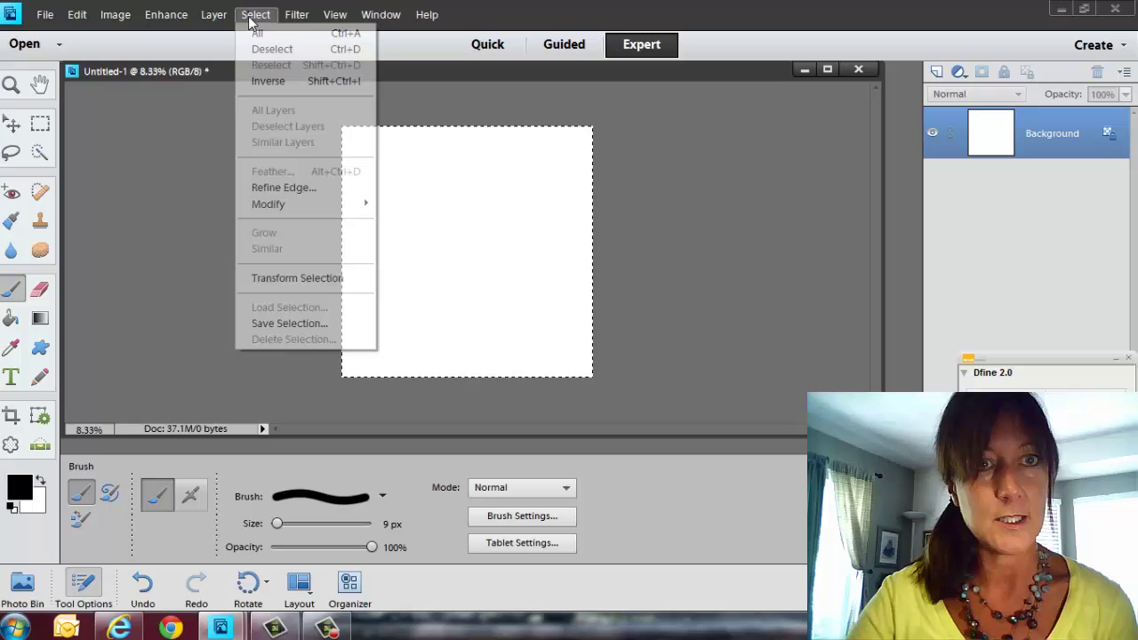
{"action": "left_click", "coordinate": [270, 49]}
{"action": "left_click", "coordinate": [10, 86]}
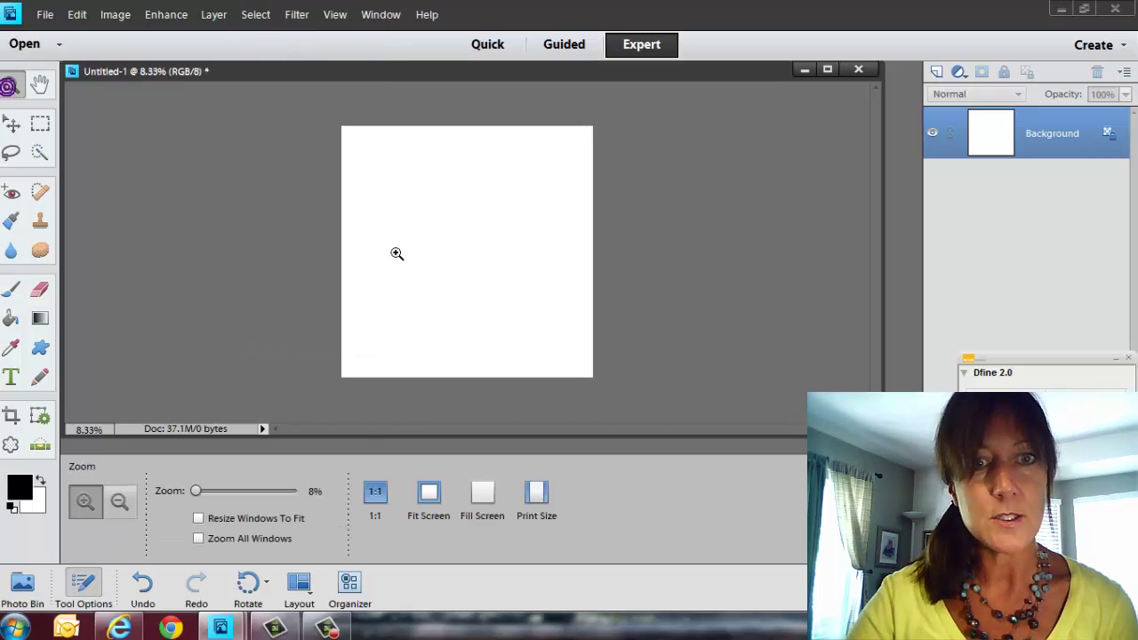
{"action": "left_click_drag", "start_coordinate": [370, 284], "coordinate": [630, 401]}
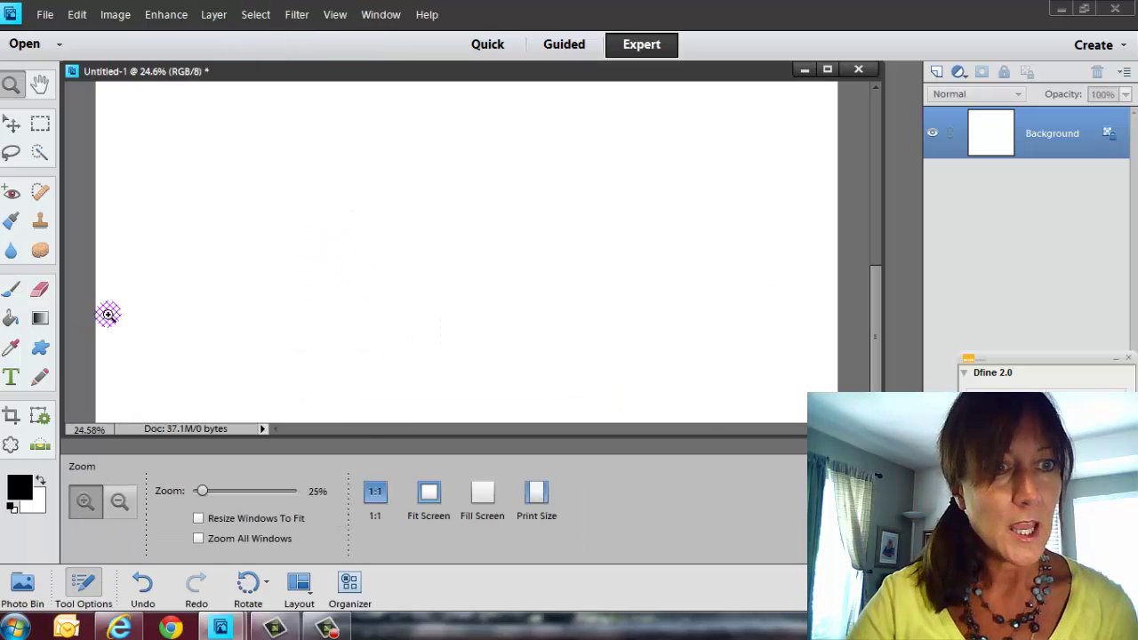
{"action": "left_click", "coordinate": [10, 220]}
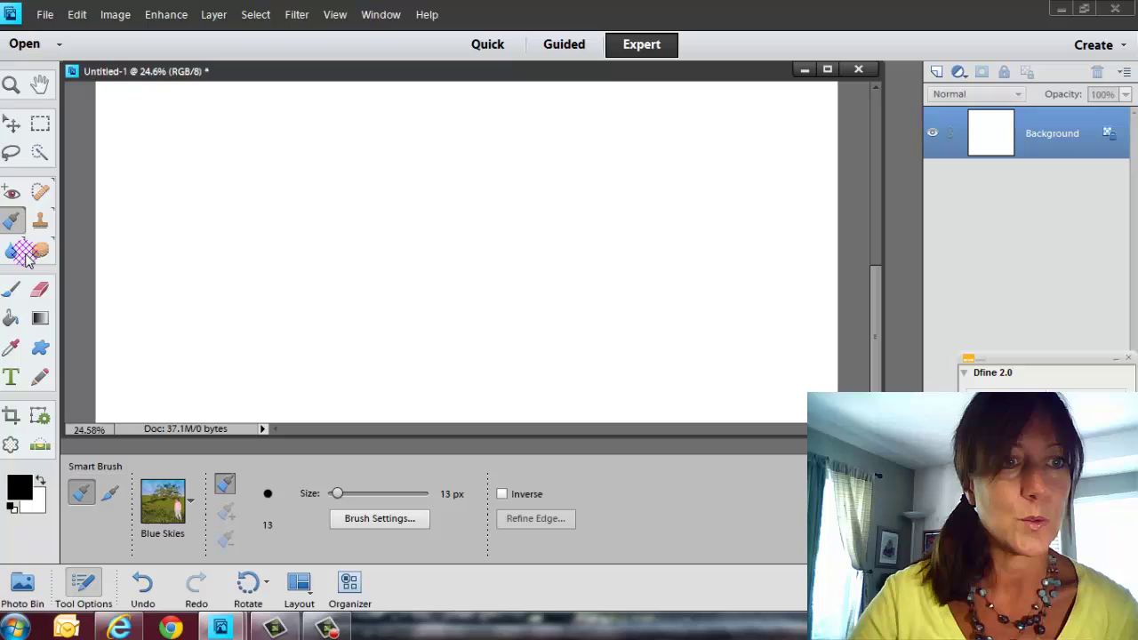
Paint a tangled black scribble near the top-left with the 9 px brush, briefly checking the Edit menu.
{"action": "left_click", "coordinate": [11, 290]}
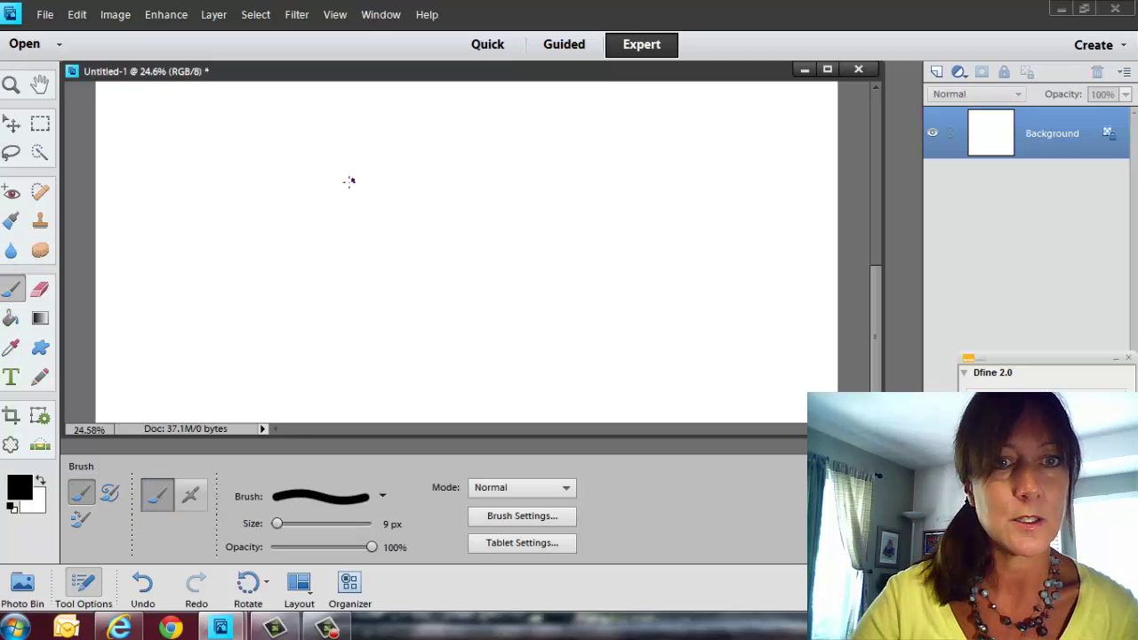
{"action": "mouse_move", "coordinate": [349, 182]}
{"action": "left_mouse_down"}
{"action": "mouse_move", "coordinate": [356, 213]}
{"action": "mouse_move", "coordinate": [329, 223]}
{"action": "mouse_move", "coordinate": [312, 207]}
{"action": "mouse_move", "coordinate": [349, 193]}
{"action": "mouse_move", "coordinate": [355, 172]}
{"action": "mouse_move", "coordinate": [335, 192]}
{"action": "mouse_move", "coordinate": [341, 223]}
{"action": "mouse_move", "coordinate": [380, 182]}
{"action": "mouse_move", "coordinate": [366, 186]}
{"action": "mouse_move", "coordinate": [366, 213]}
{"action": "mouse_move", "coordinate": [349, 189]}
{"action": "mouse_move", "coordinate": [297, 186]}
{"action": "mouse_move", "coordinate": [345, 210]}
{"action": "mouse_move", "coordinate": [347, 191]}
{"action": "mouse_move", "coordinate": [341, 169]}
{"action": "mouse_move", "coordinate": [308, 193]}
{"action": "mouse_move", "coordinate": [313, 184]}
{"action": "mouse_move", "coordinate": [316, 227]}
{"action": "mouse_move", "coordinate": [301, 223]}
{"action": "mouse_move", "coordinate": [288, 204]}
{"action": "mouse_move", "coordinate": [300, 218]}
{"action": "mouse_move", "coordinate": [349, 222]}
{"action": "mouse_move", "coordinate": [378, 205]}
{"action": "mouse_move", "coordinate": [382, 184]}
{"action": "mouse_move", "coordinate": [363, 162]}
{"action": "mouse_move", "coordinate": [318, 160]}
{"action": "mouse_move", "coordinate": [332, 239]}
{"action": "mouse_move", "coordinate": [299, 211]}
{"action": "left_mouse_up"}
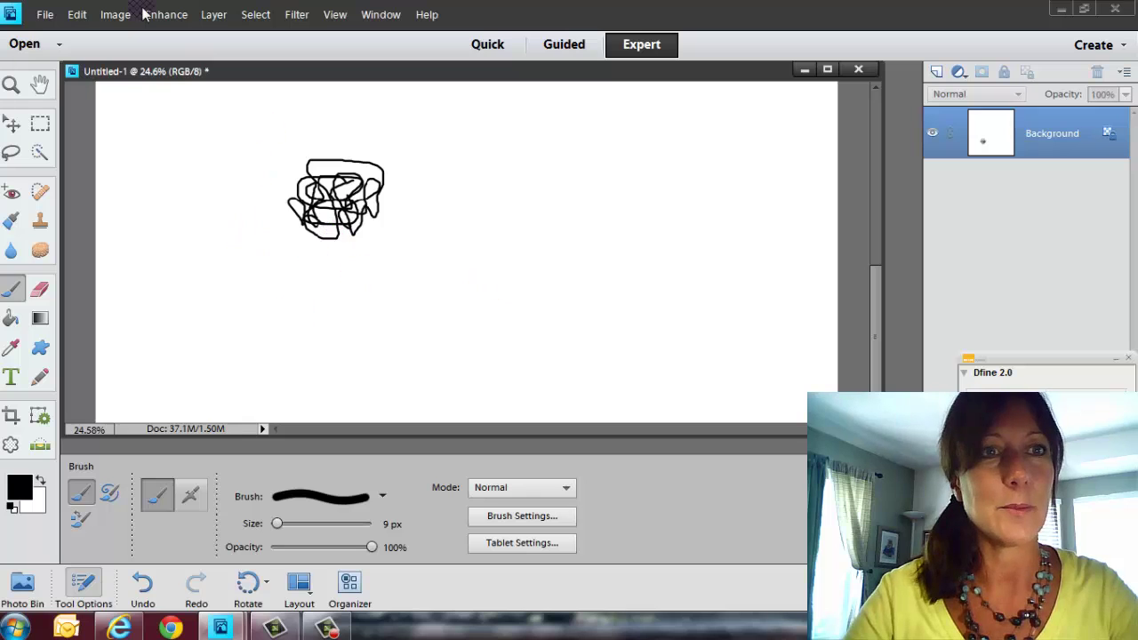
{"action": "left_click", "coordinate": [84, 15]}
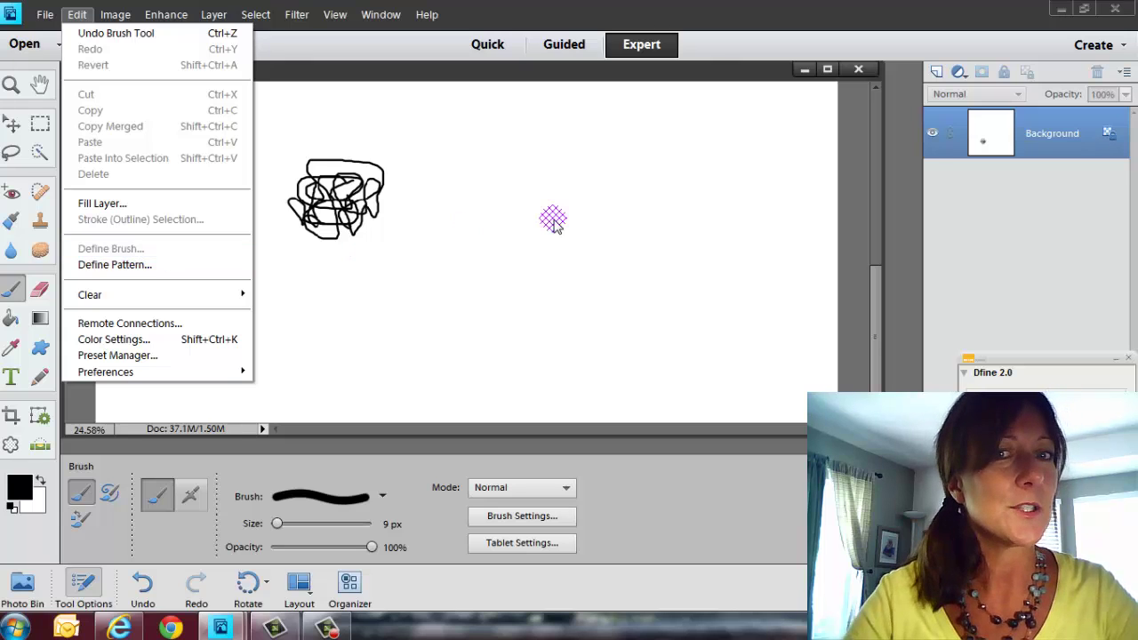
{"action": "left_click", "coordinate": [552, 223]}
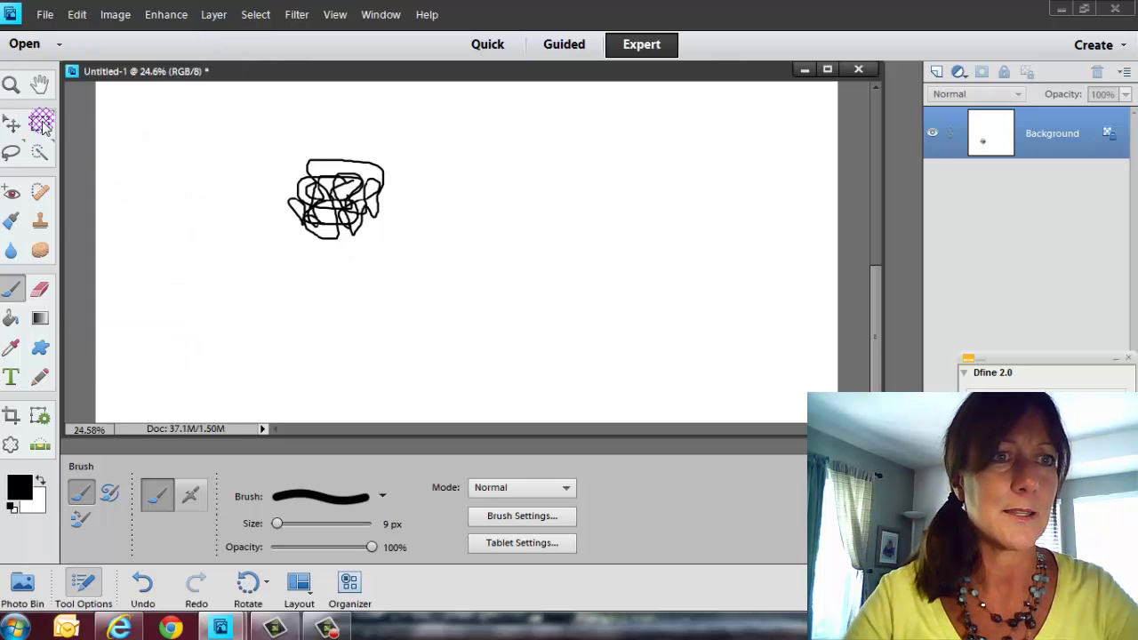
Marquee-select and delete the scribble, deselect, and add an empty Layer 1 above Background.
{"action": "left_click", "coordinate": [40, 123]}
{"action": "left_click_drag", "start_coordinate": [247, 140], "coordinate": [466, 265]}
{"action": "key", "text": "Delete"}
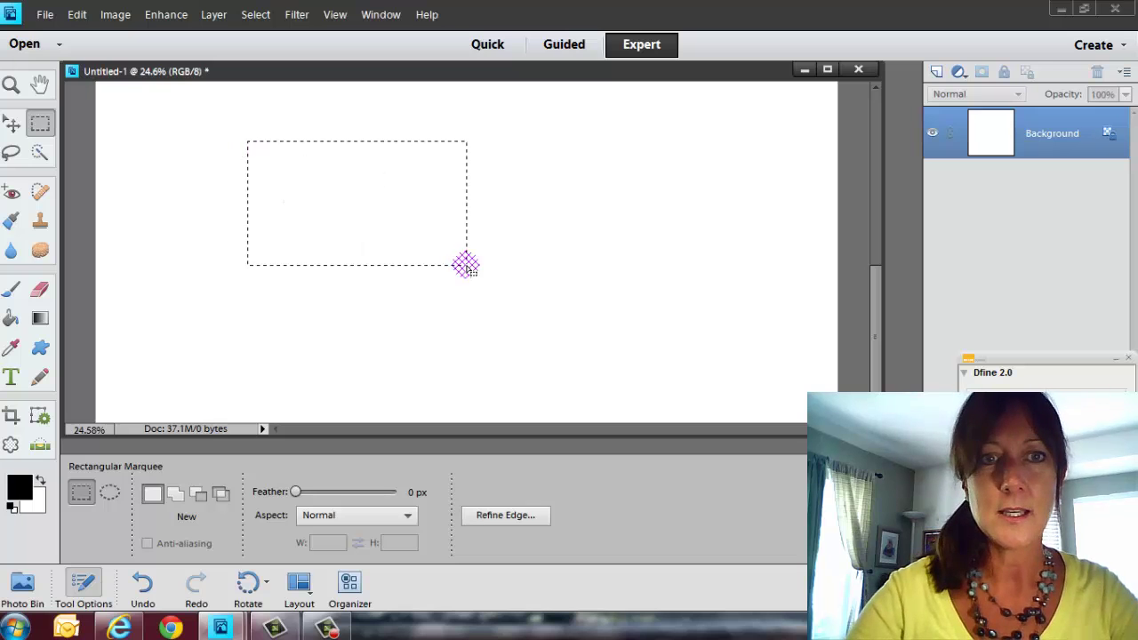
{"action": "left_click", "coordinate": [472, 256]}
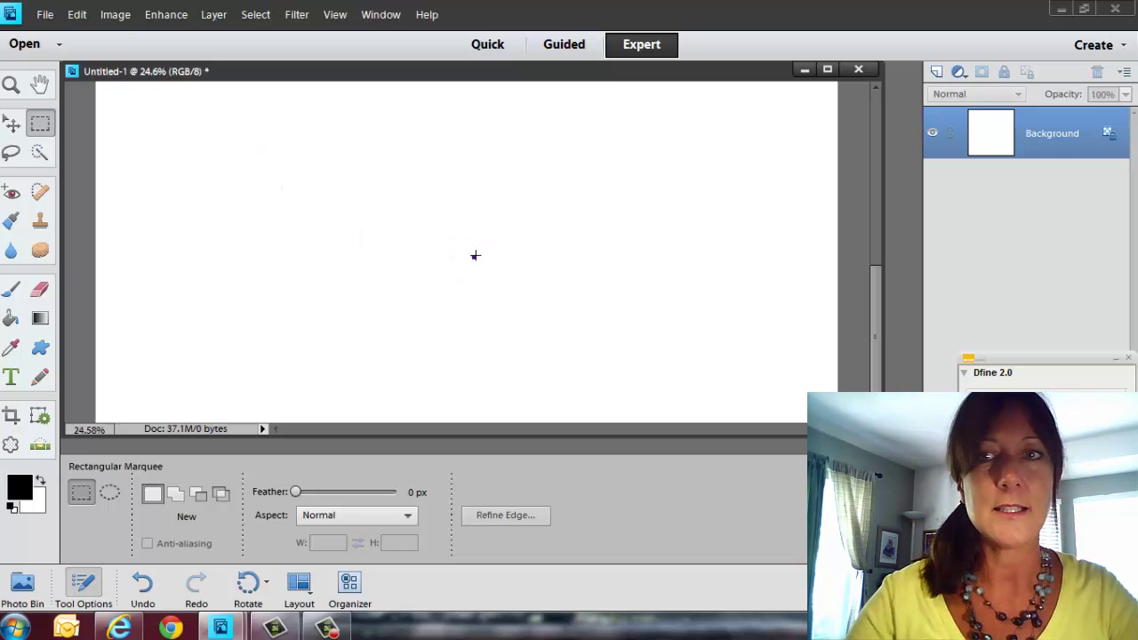
{"action": "left_click", "coordinate": [937, 72]}
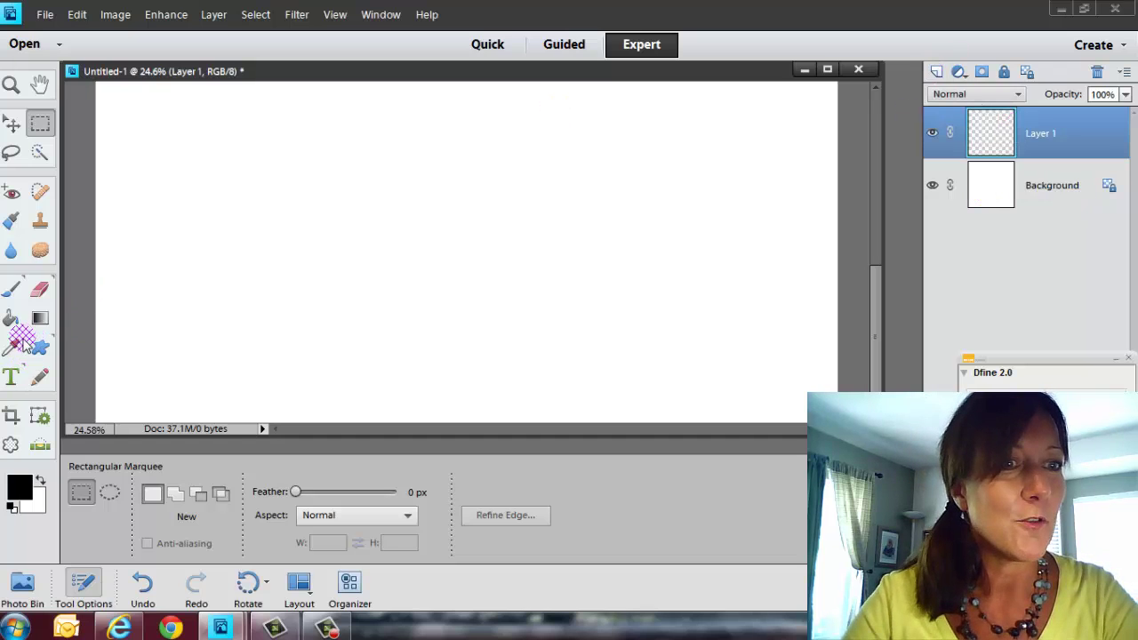
Paint a small looped black scribble on Layer 1 and load its outline as a selection.
{"action": "left_click", "coordinate": [12, 288]}
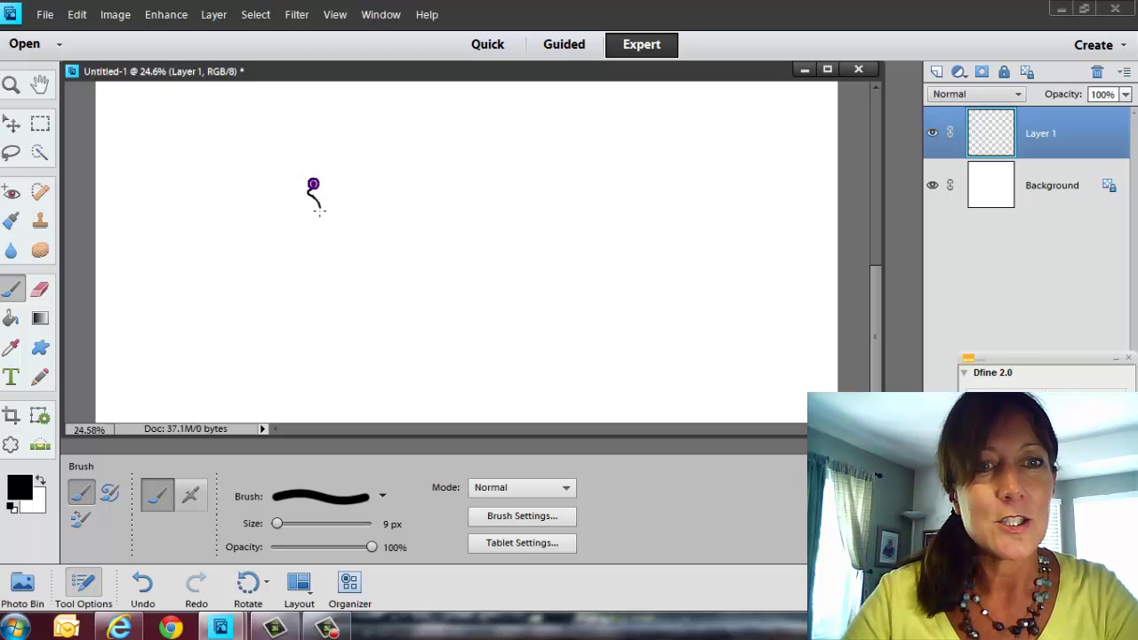
{"action": "left_click_drag", "start_coordinate": [319, 211], "coordinate": [333, 217]}
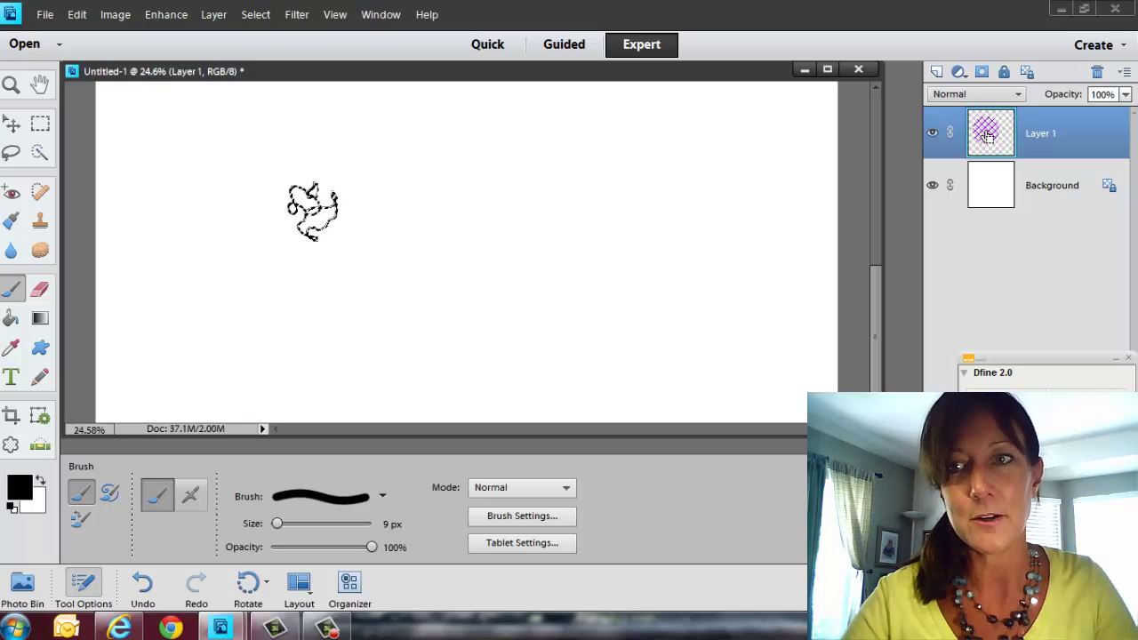
{"action": "left_click_drag", "start_coordinate": [987, 135], "coordinate": [910, 142]}
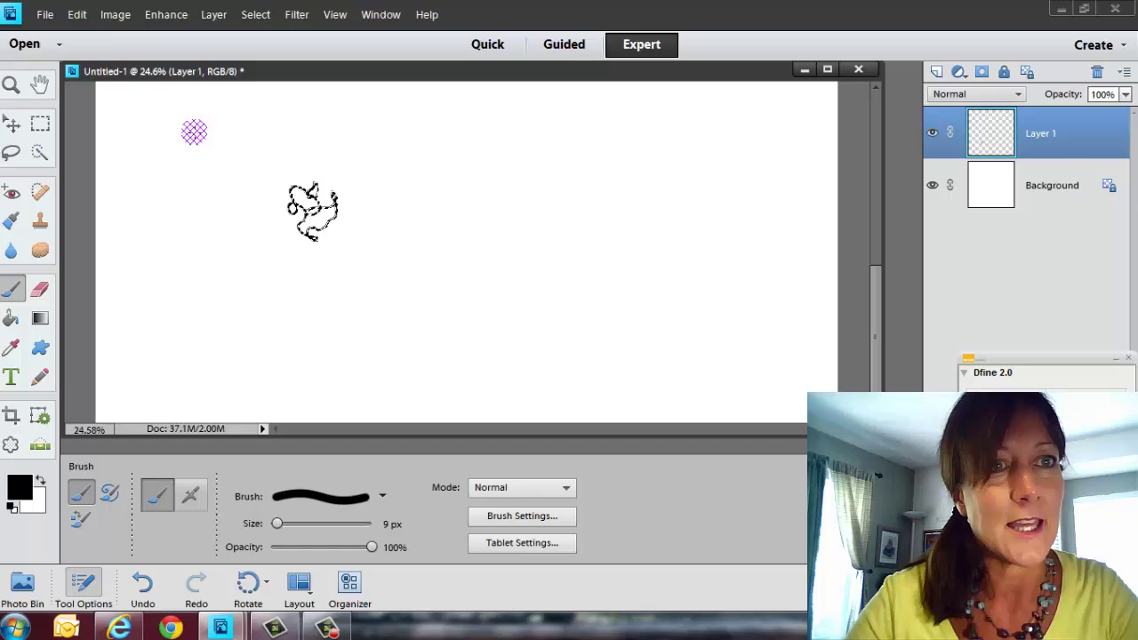
{"action": "left_click_drag", "start_coordinate": [194, 132], "coordinate": [194, 131]}
{"action": "left_click", "coordinate": [77, 14]}
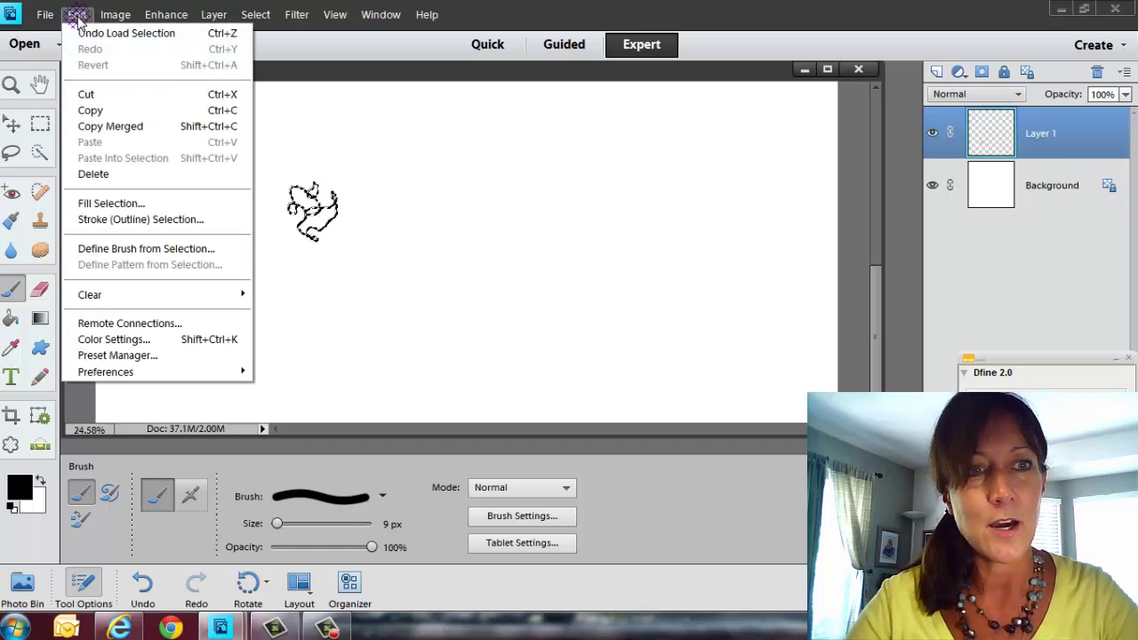
Define a 296 px brush named 'm' from the selected scribble, then deselect it.
{"action": "left_click", "coordinate": [111, 249]}
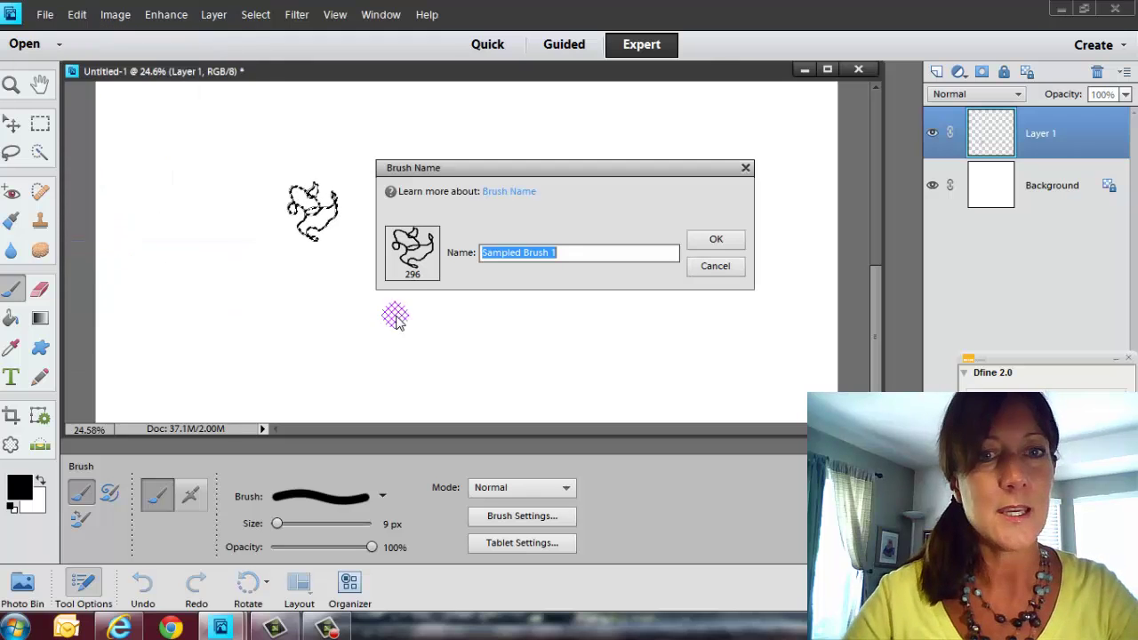
{"action": "type", "text": "m"}
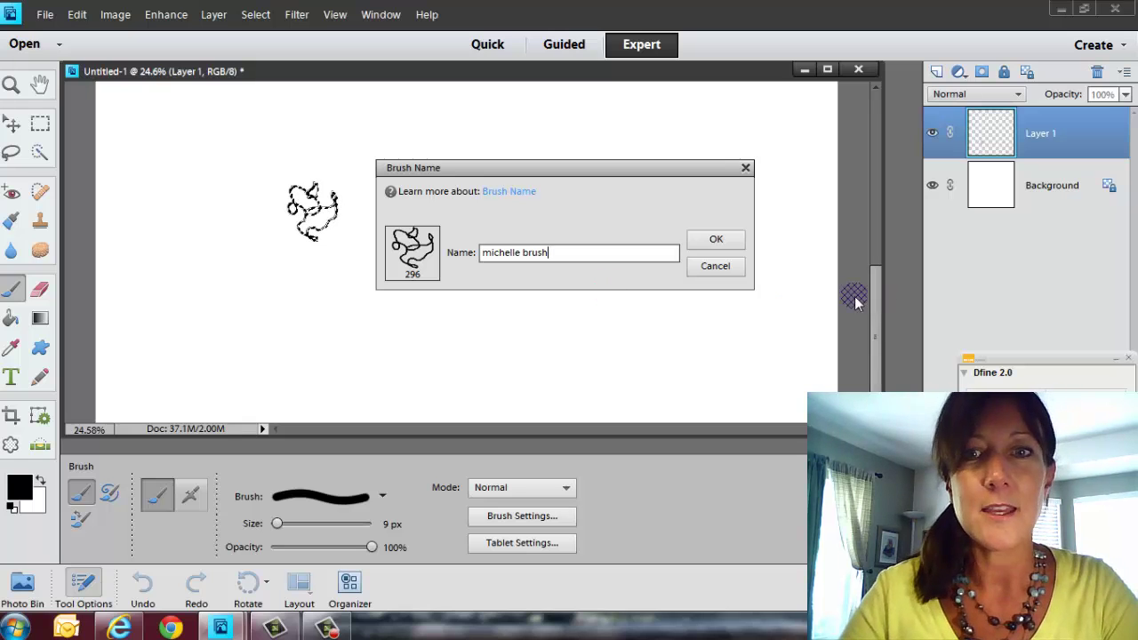
{"action": "left_click", "coordinate": [704, 239]}
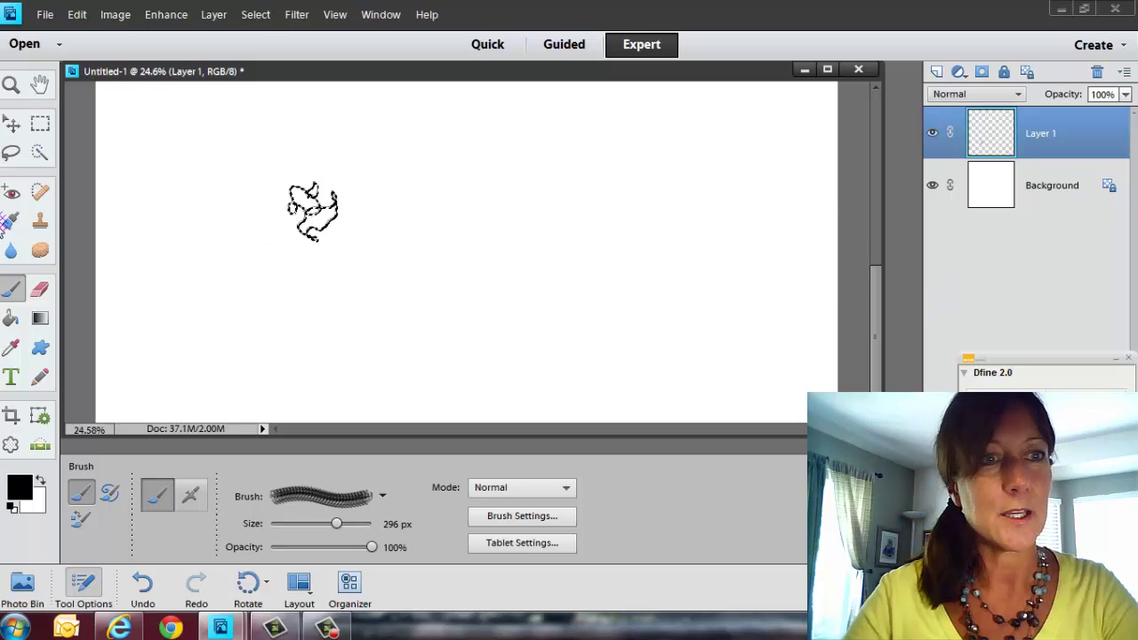
{"action": "left_click", "coordinate": [255, 14]}
{"action": "left_click", "coordinate": [259, 50]}
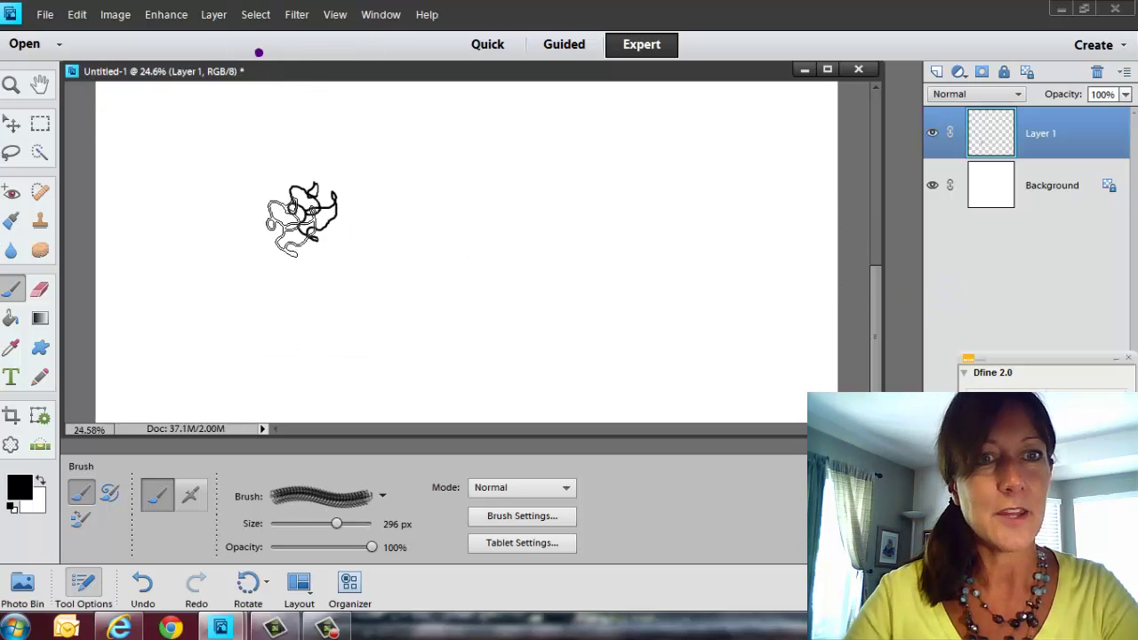
Delete the scribble's Layer 1 and add a fresh empty layer.
{"action": "right_click", "coordinate": [1046, 125]}
{"action": "left_click", "coordinate": [1044, 189]}
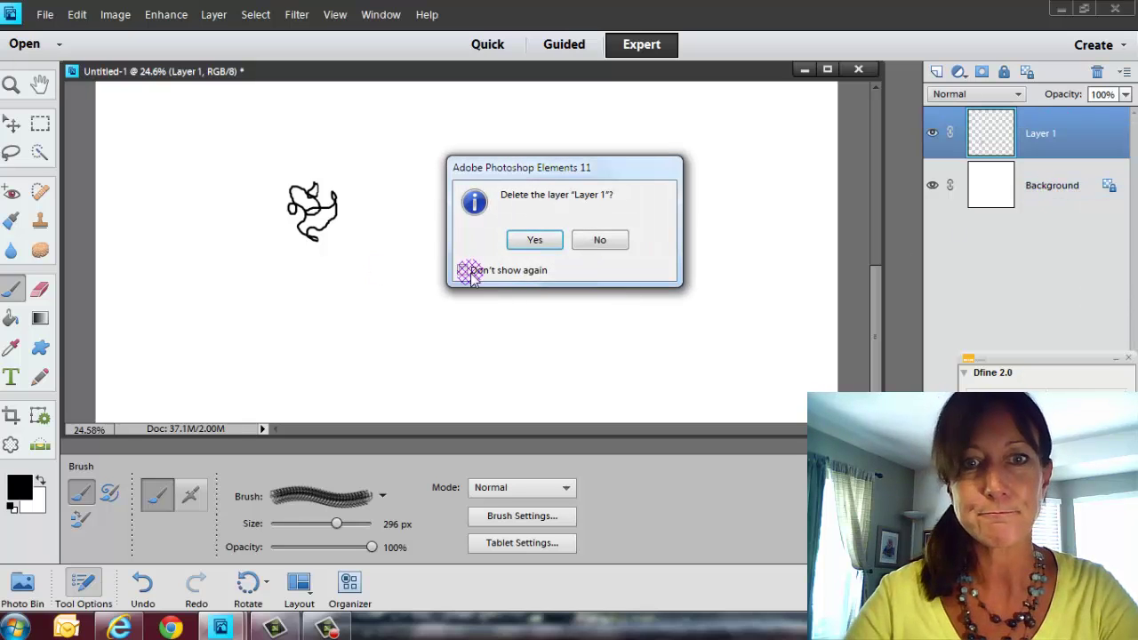
{"action": "left_click", "coordinate": [535, 240]}
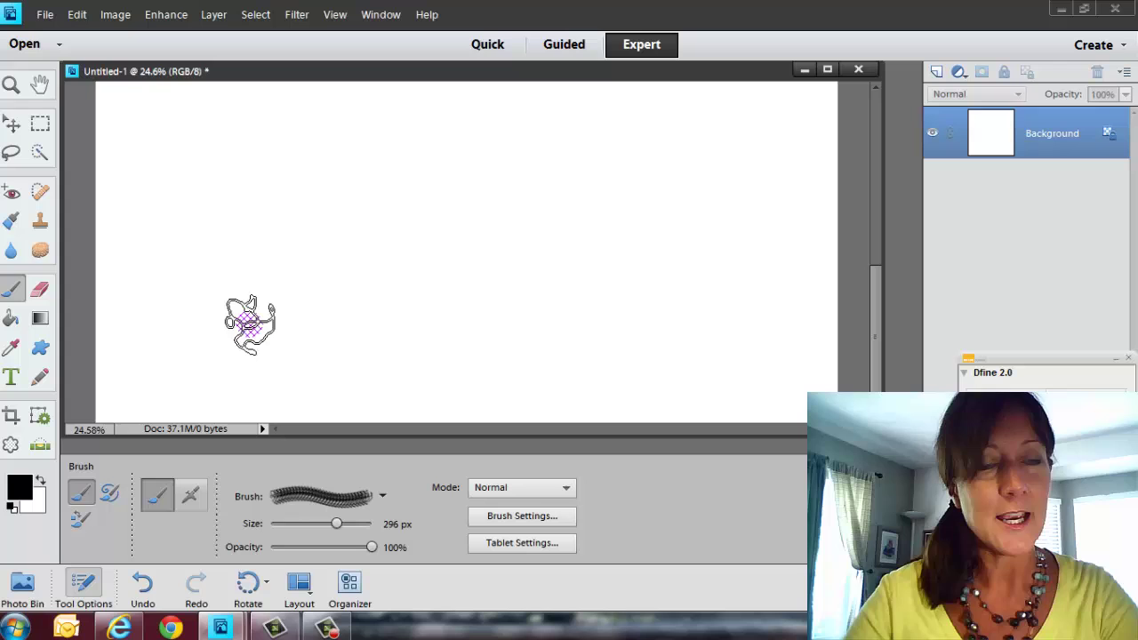
{"action": "left_click", "coordinate": [936, 72]}
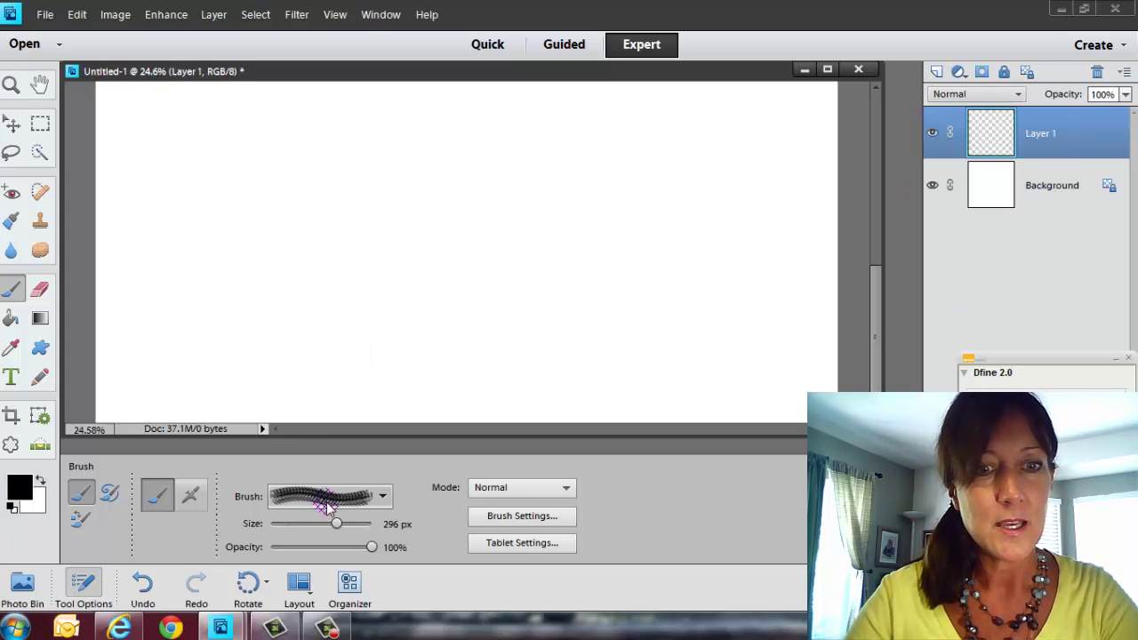
Select the custom scribble brush and set the foreground colour to a vivid purple.
{"action": "left_click", "coordinate": [382, 495]}
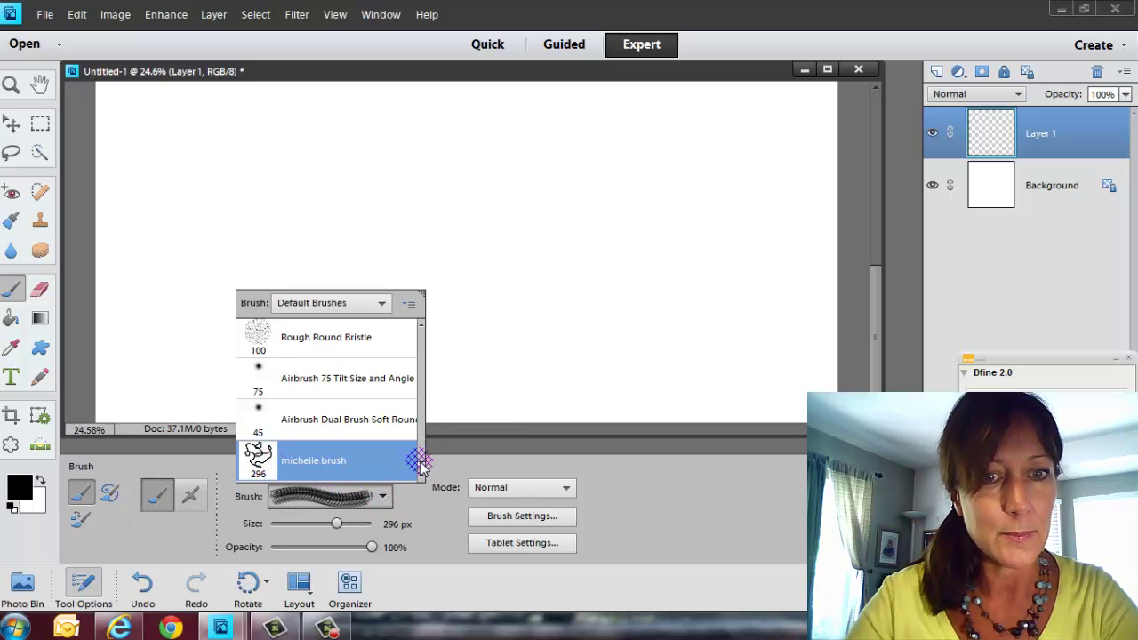
{"action": "mouse_move", "coordinate": [420, 462]}
{"action": "left_mouse_down"}
{"action": "mouse_move", "coordinate": [424, 320]}
{"action": "mouse_move", "coordinate": [423, 478]}
{"action": "left_mouse_up"}
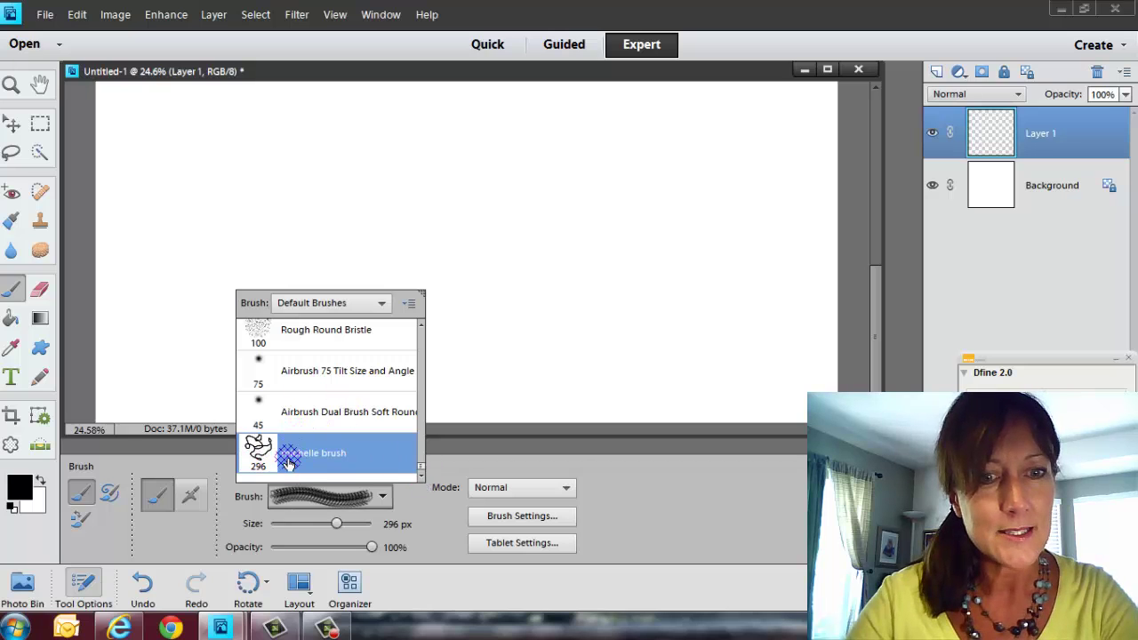
{"action": "left_click", "coordinate": [99, 502]}
{"action": "left_click", "coordinate": [17, 494]}
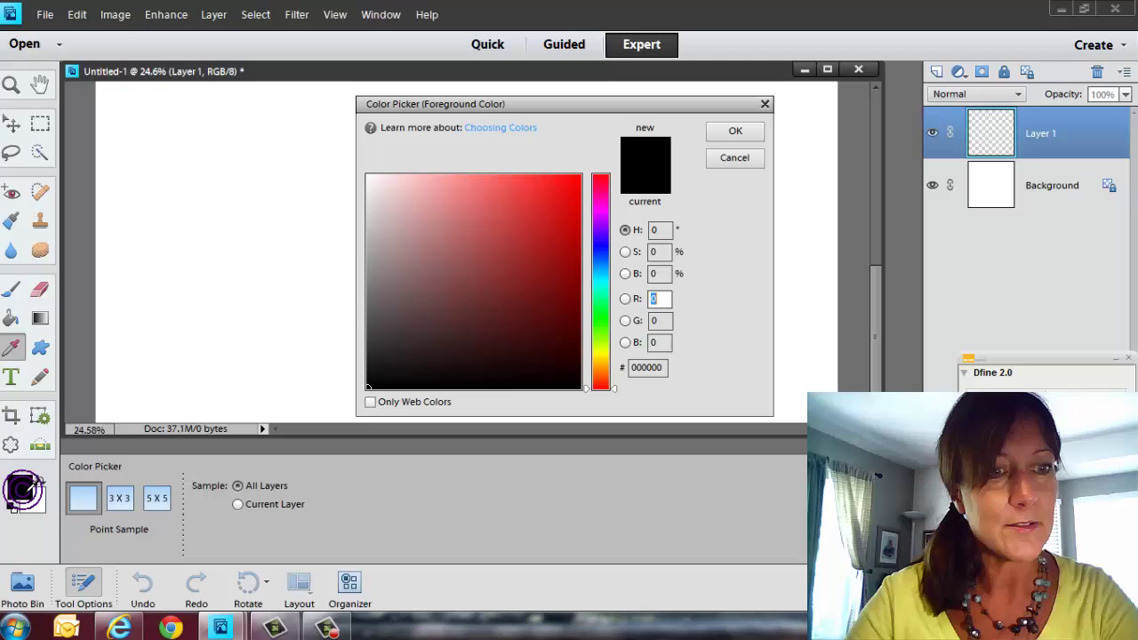
{"action": "left_click", "coordinate": [600, 220]}
{"action": "left_click", "coordinate": [569, 206]}
{"action": "left_click", "coordinate": [735, 131]}
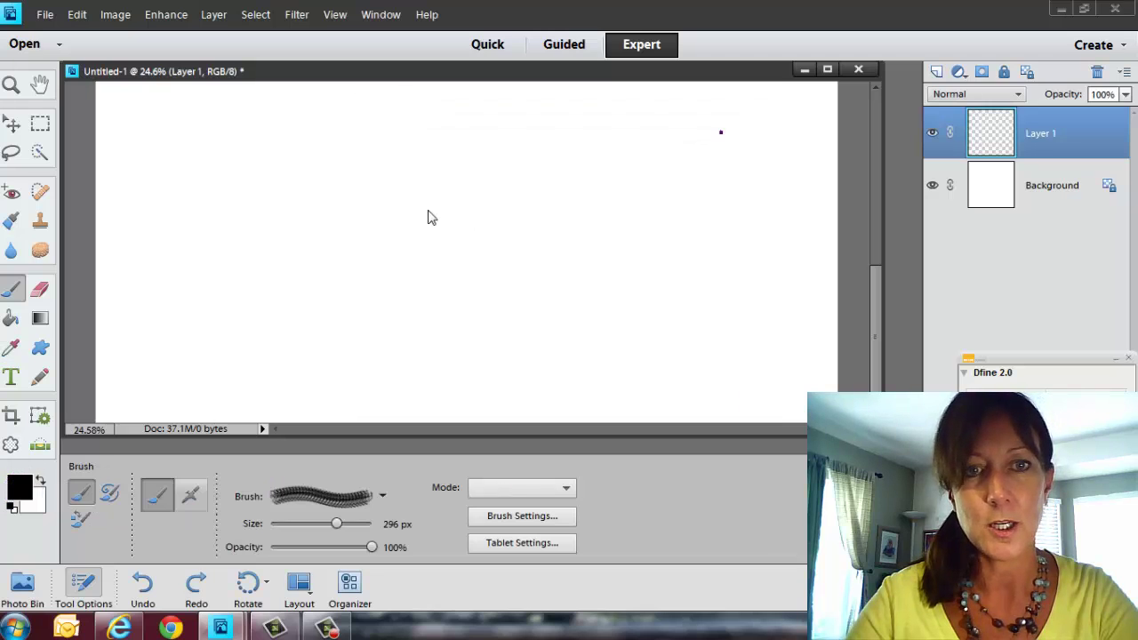
Stamp four purple scribbles around the canvas and paint a long curving stroke on the right.
{"action": "left_click", "coordinate": [267, 180]}
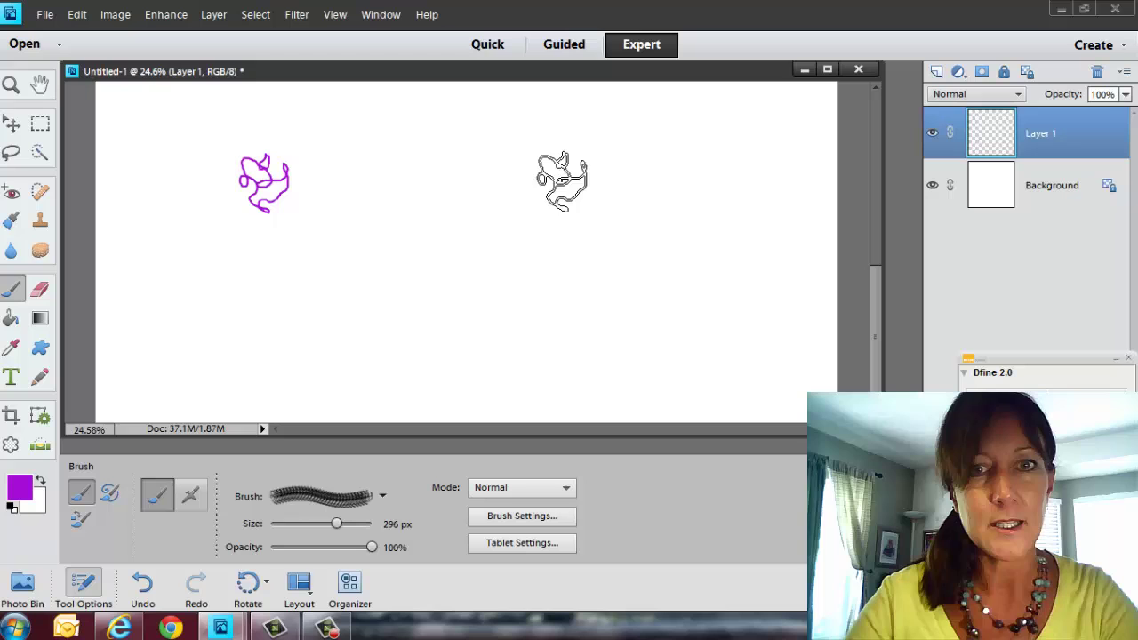
{"action": "left_click", "coordinate": [561, 181]}
{"action": "left_click", "coordinate": [430, 275]}
{"action": "left_click", "coordinate": [250, 345]}
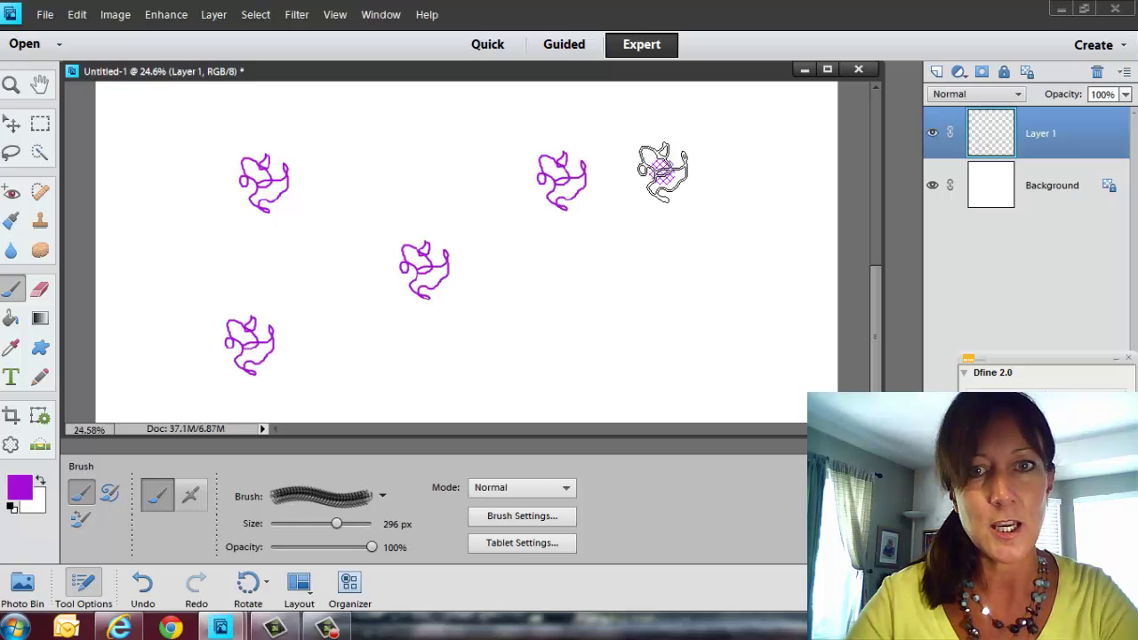
{"action": "mouse_move", "coordinate": [684, 188]}
{"action": "left_mouse_down"}
{"action": "mouse_move", "coordinate": [569, 327]}
{"action": "mouse_move", "coordinate": [614, 353]}
{"action": "left_mouse_up"}
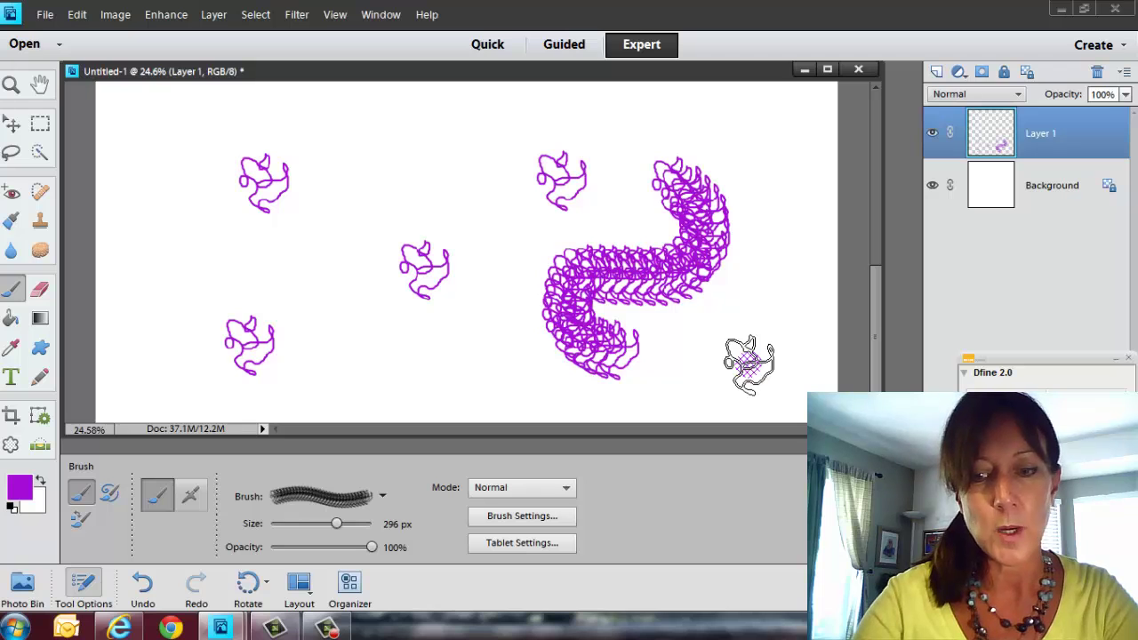
Enlarge the brush to 700 px and stamp large scribbles at top centre, lower left, lower right and far left.
{"action": "key", "text": "bracketright"}
{"action": "key", "text": "bracketright"}
{"action": "key", "text": "bracketright"}
{"action": "key", "text": "bracketright"}
{"action": "key", "text": "bracketright"}
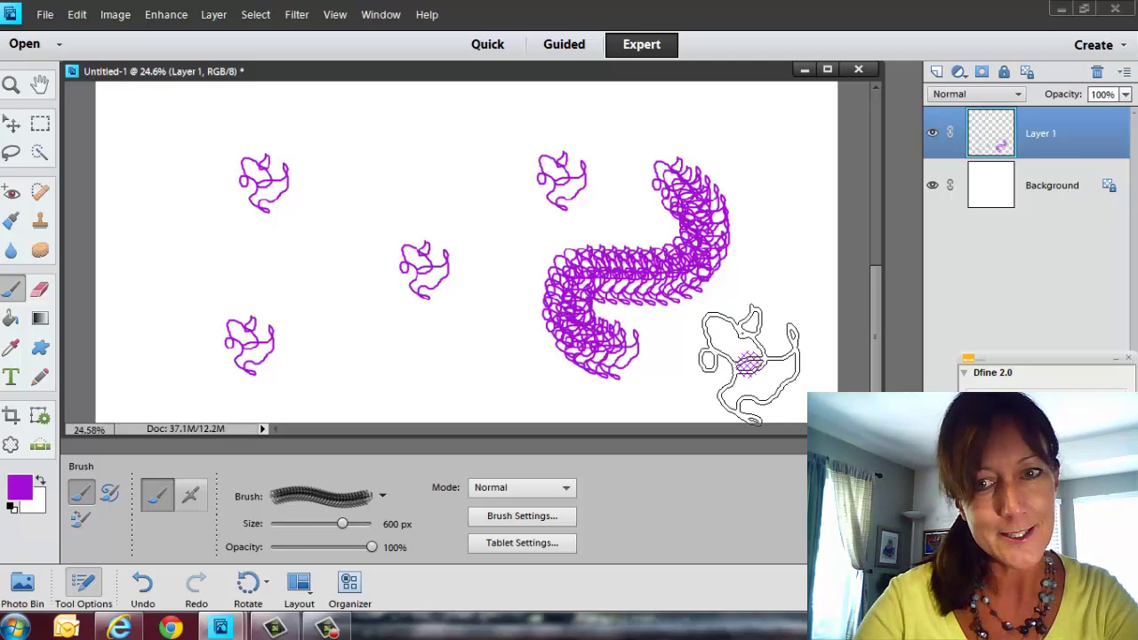
{"action": "left_click", "coordinate": [428, 153]}
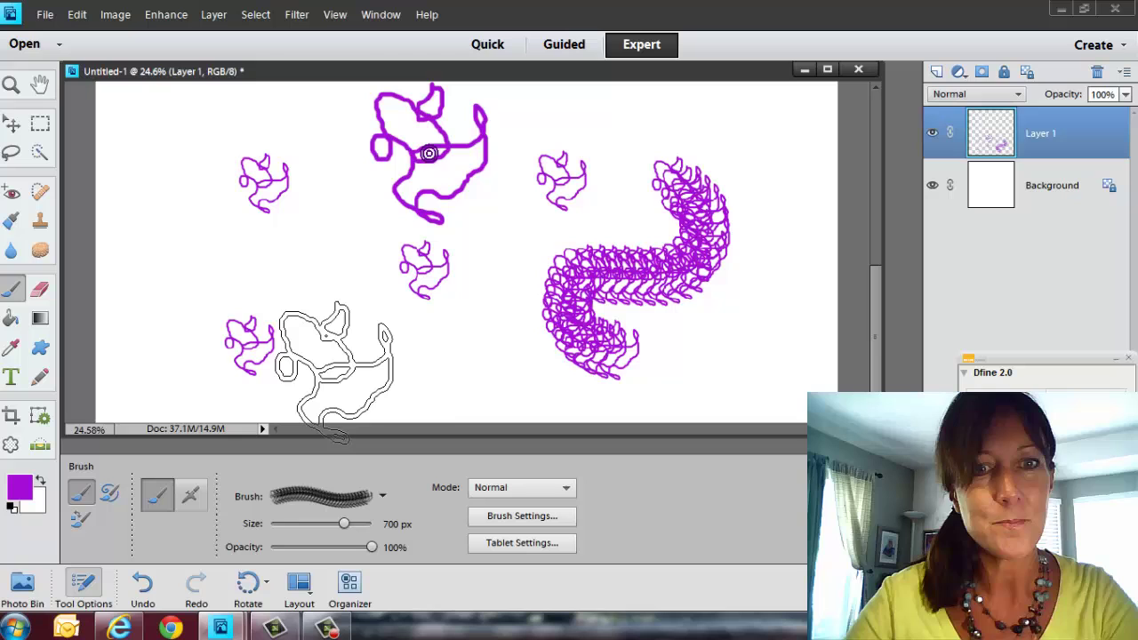
{"action": "left_click", "coordinate": [335, 360]}
{"action": "left_click", "coordinate": [767, 391]}
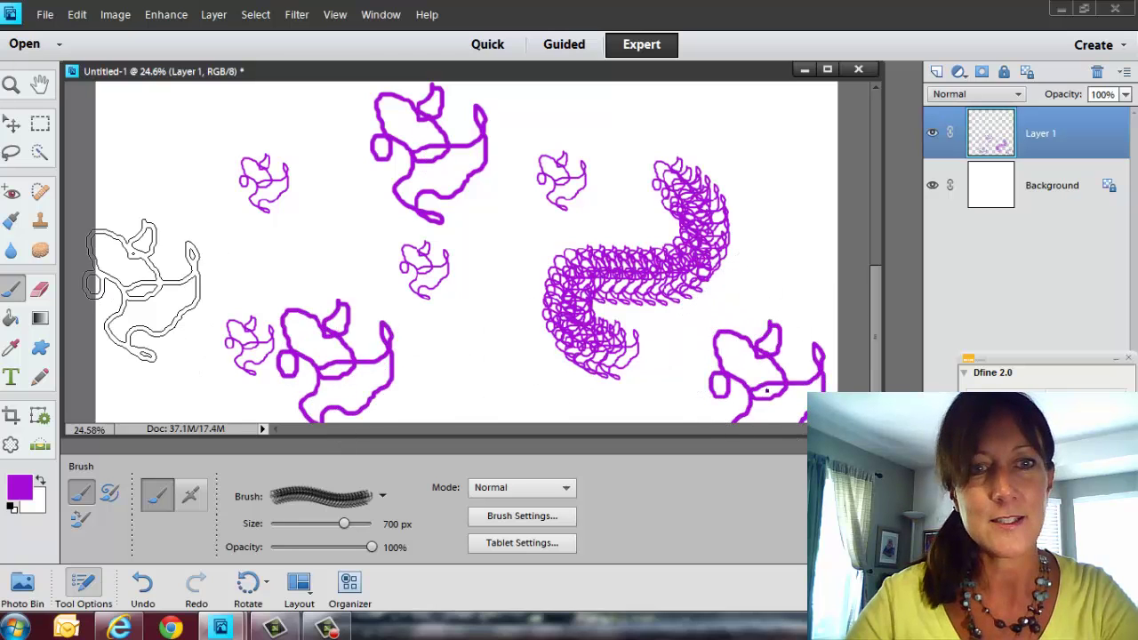
{"action": "left_click", "coordinate": [157, 271]}
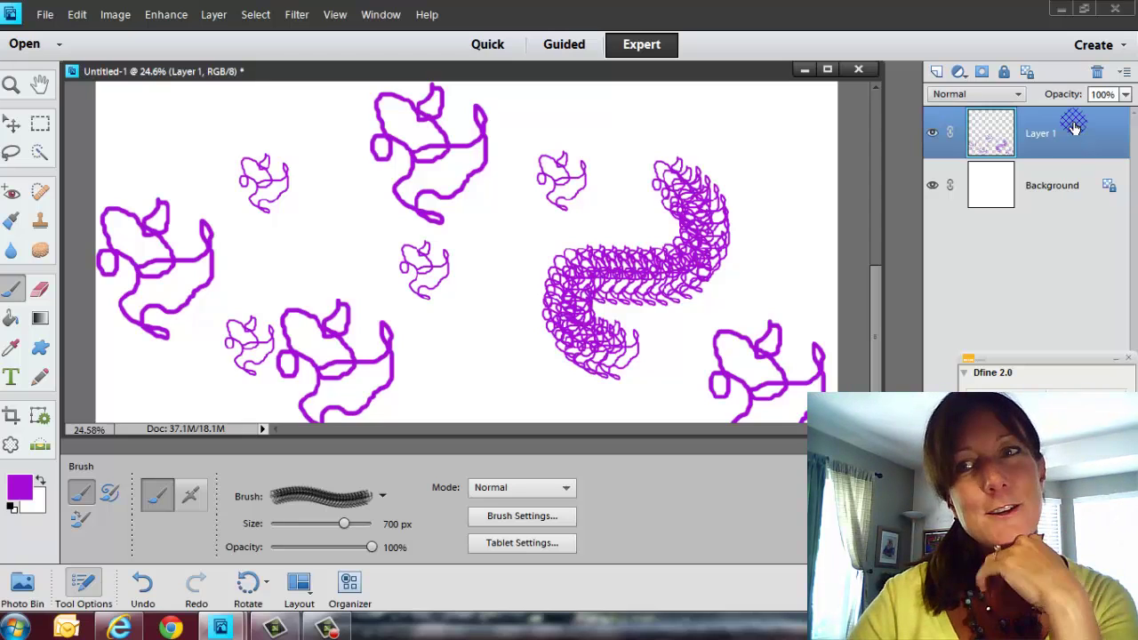
Delete the test-stamp layer and add a new empty layer.
{"action": "right_click", "coordinate": [1058, 125]}
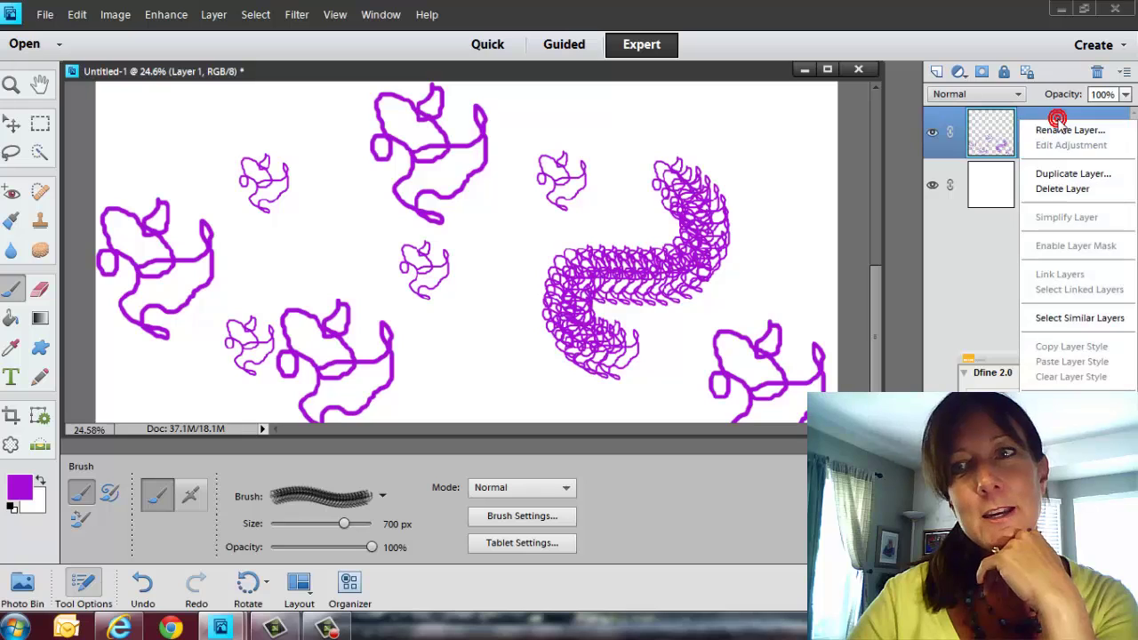
{"action": "left_click", "coordinate": [1054, 188]}
{"action": "left_click", "coordinate": [535, 240]}
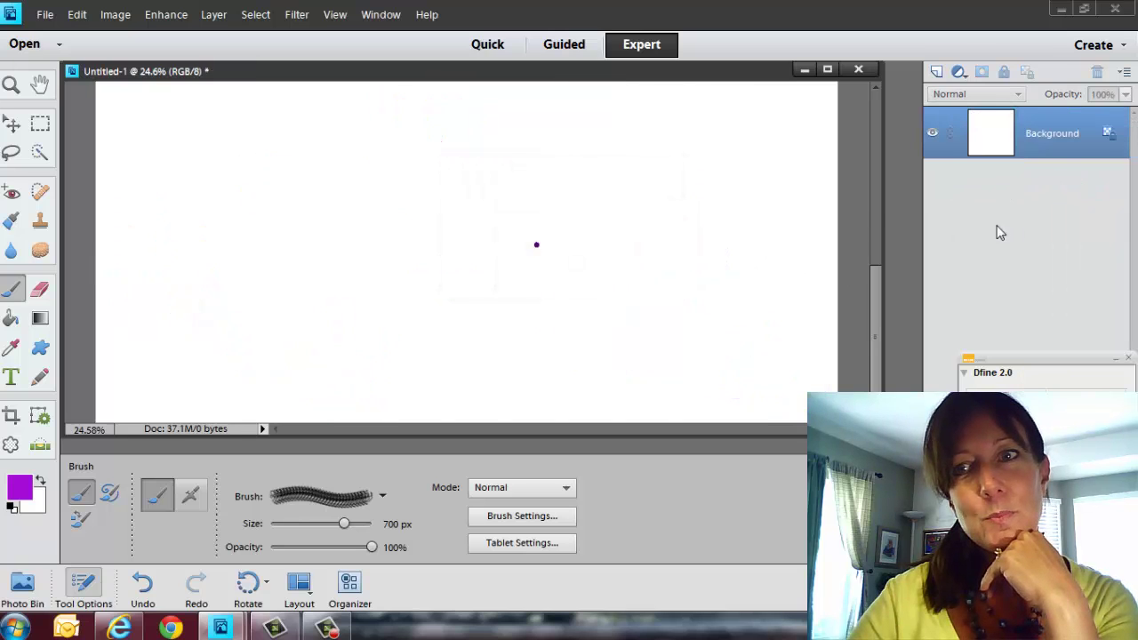
{"action": "left_click", "coordinate": [932, 72]}
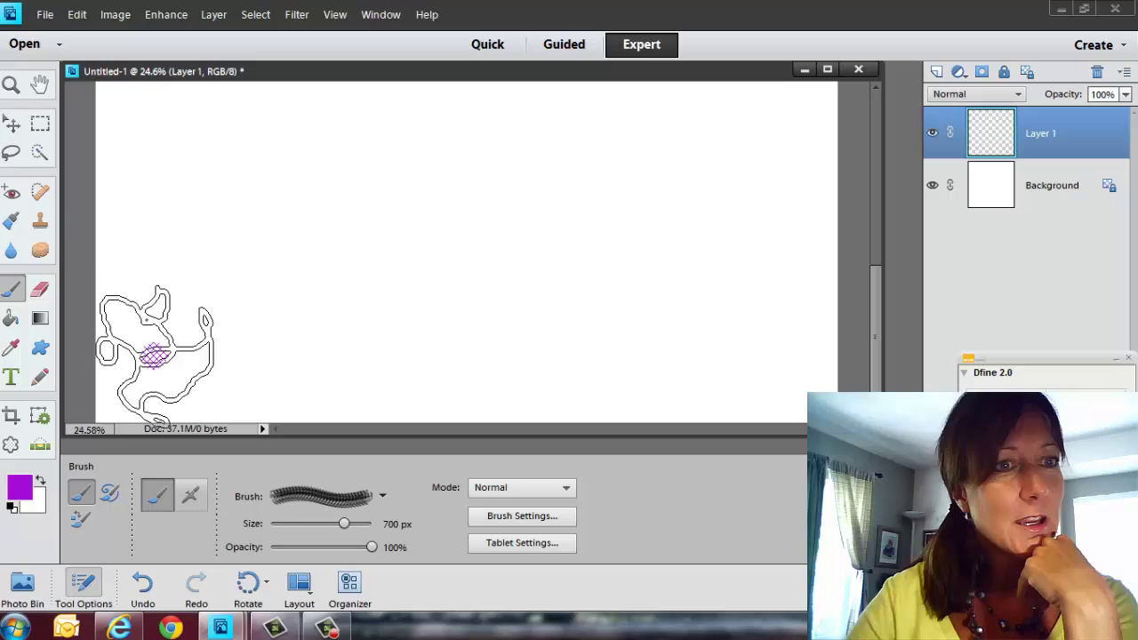
Add two-line text 'Stelling' / 'photography', commit it, and move it toward the centre.
{"action": "left_click", "coordinate": [10, 377]}
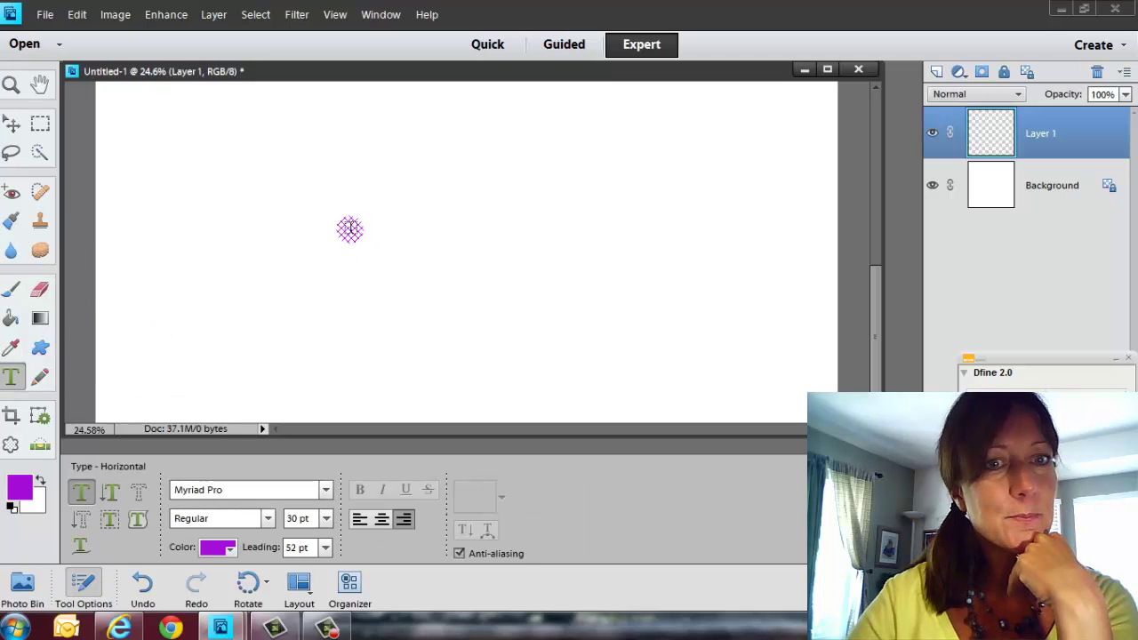
{"action": "left_click", "coordinate": [350, 227]}
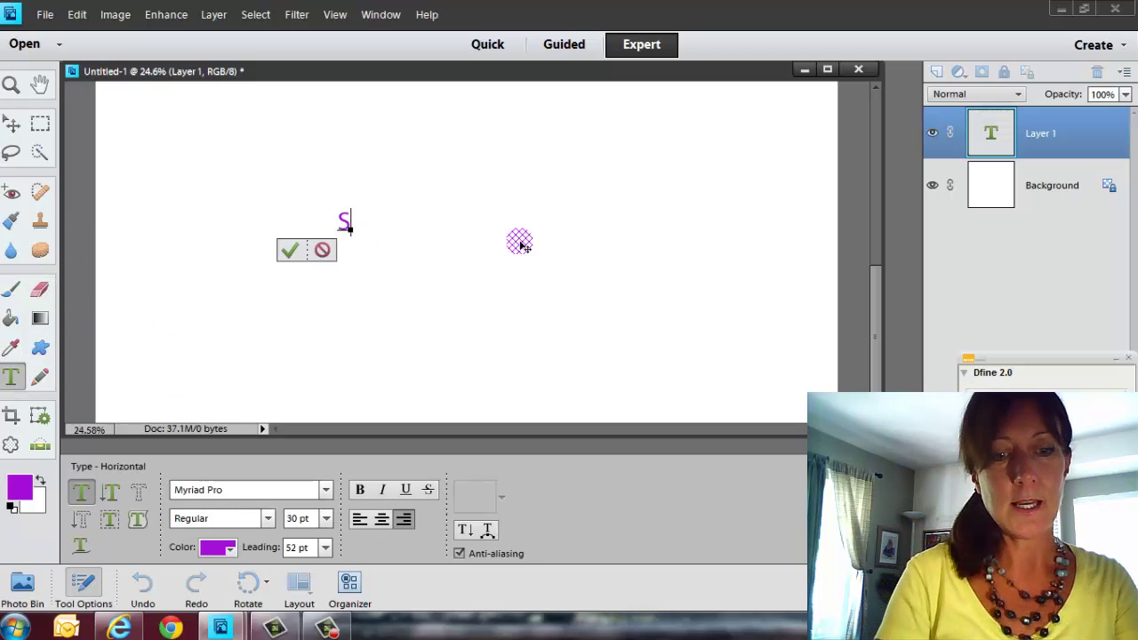
{"action": "type", "text": "Stelling"}
{"action": "key", "text": "Return"}
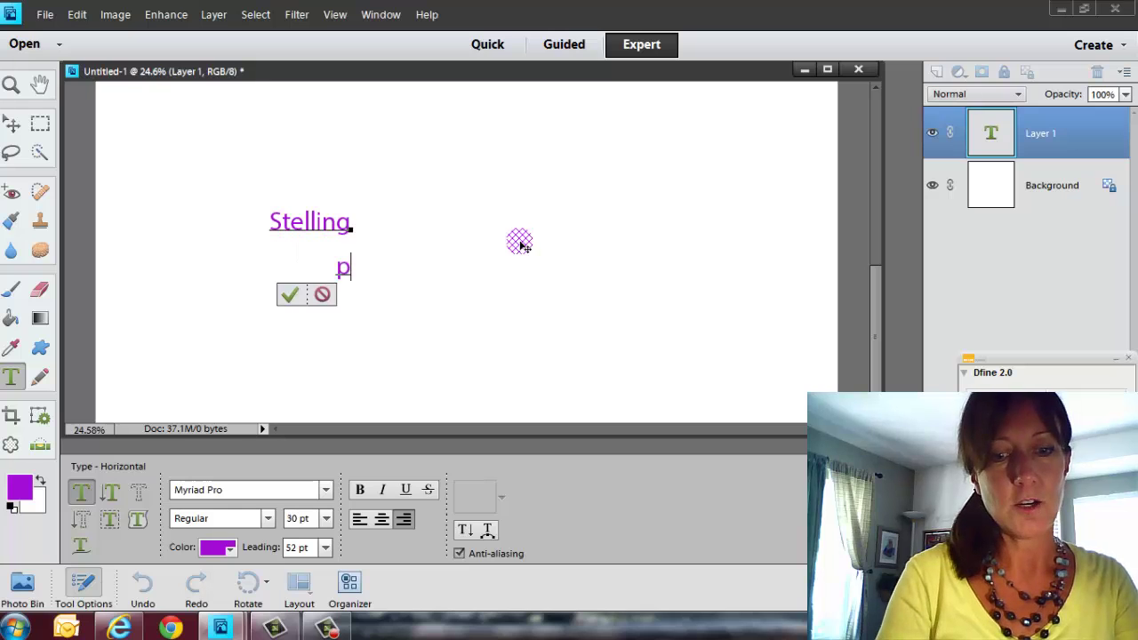
{"action": "type", "text": "photography"}
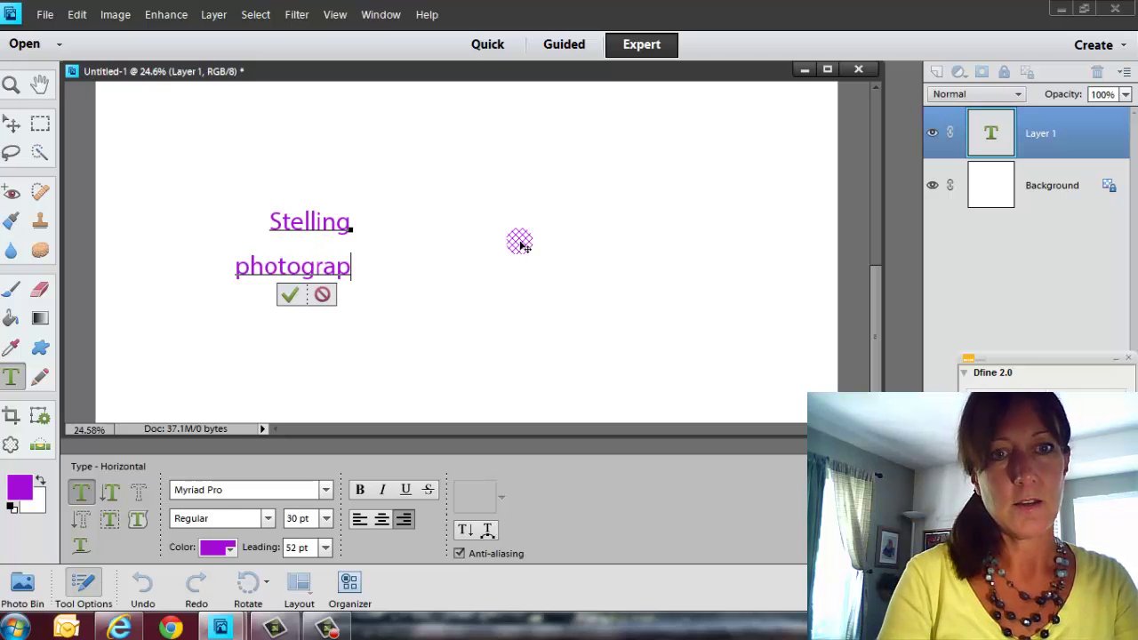
{"action": "left_click", "coordinate": [290, 295]}
{"action": "left_click_drag", "start_coordinate": [292, 294], "coordinate": [542, 254]}
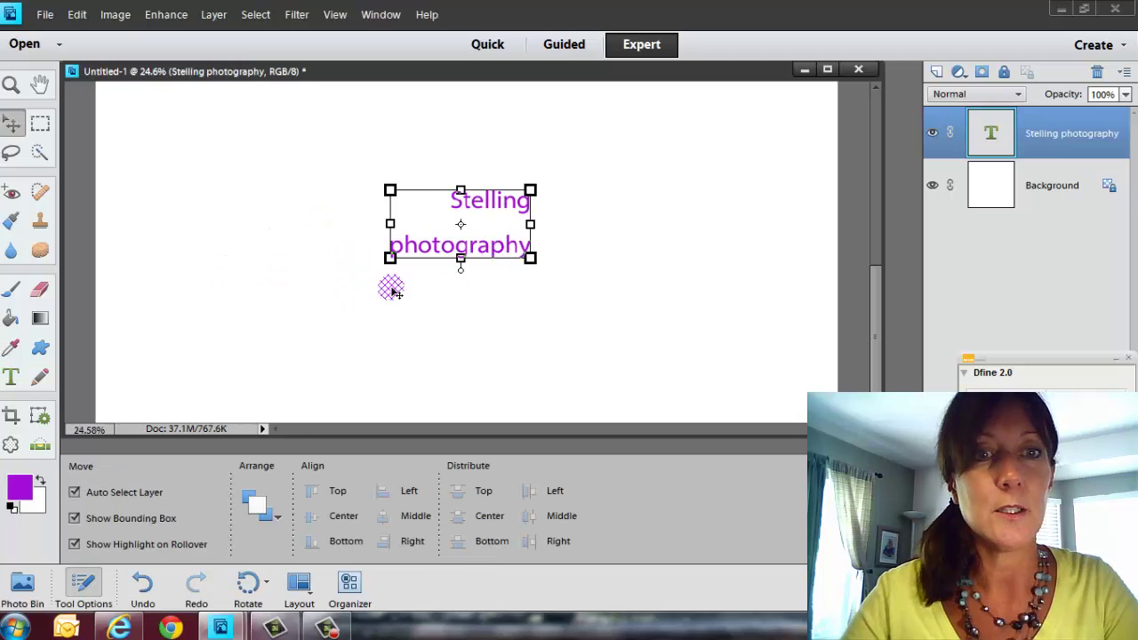
Reduce the logo text's leading to 23 pt and select the word 'Stelling'.
{"action": "left_click", "coordinate": [9, 377]}
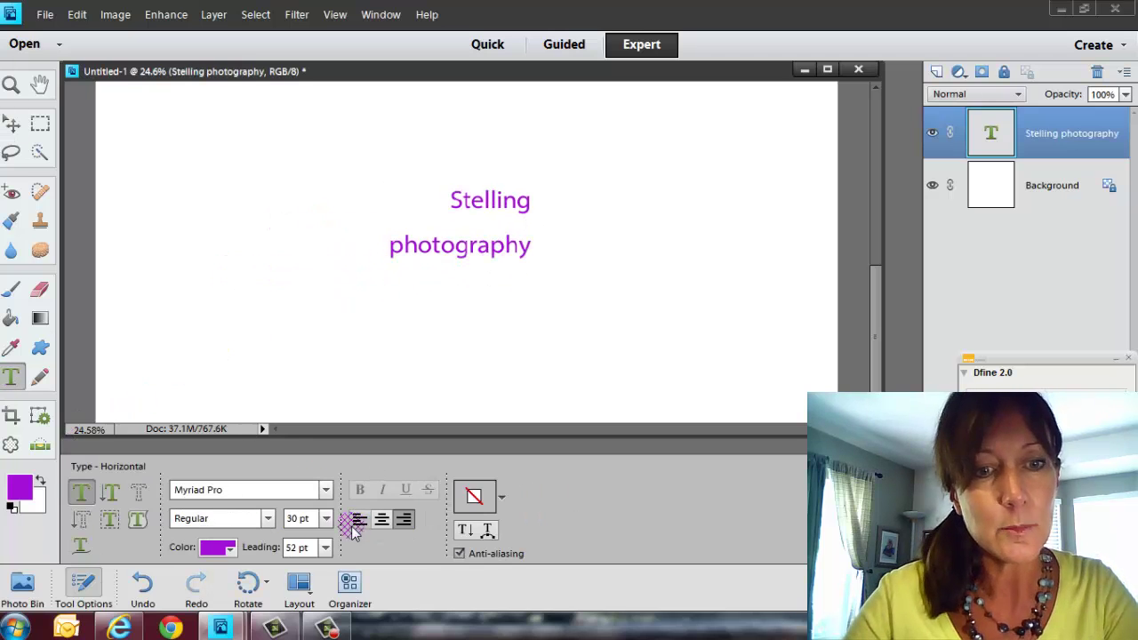
{"action": "left_click_drag", "start_coordinate": [262, 553], "coordinate": [265, 547]}
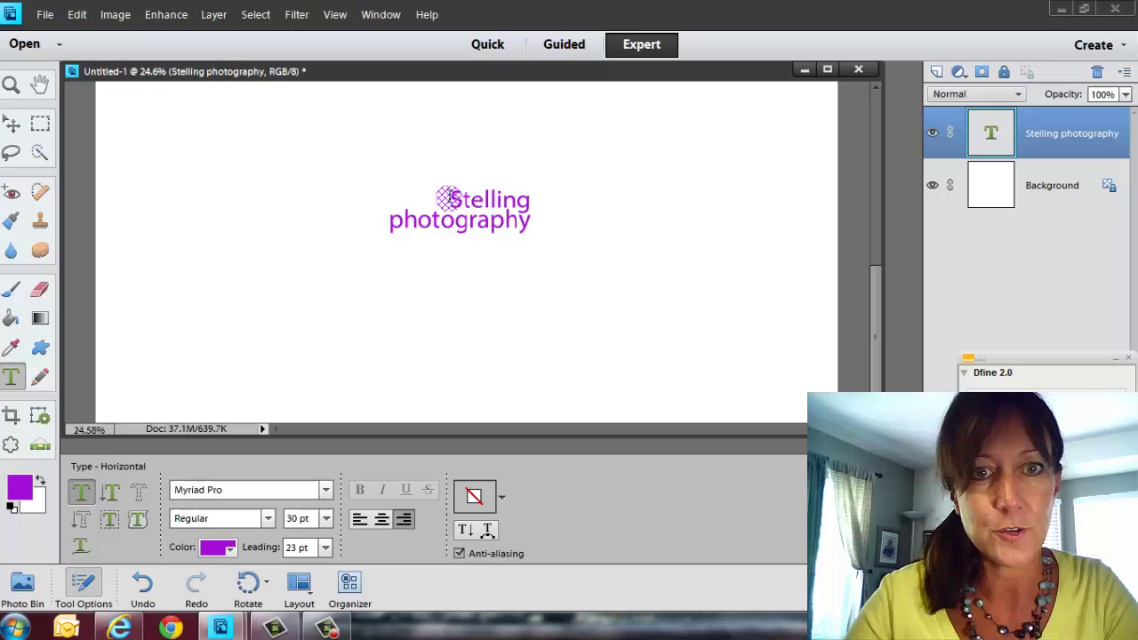
{"action": "left_click_drag", "start_coordinate": [449, 197], "coordinate": [582, 231]}
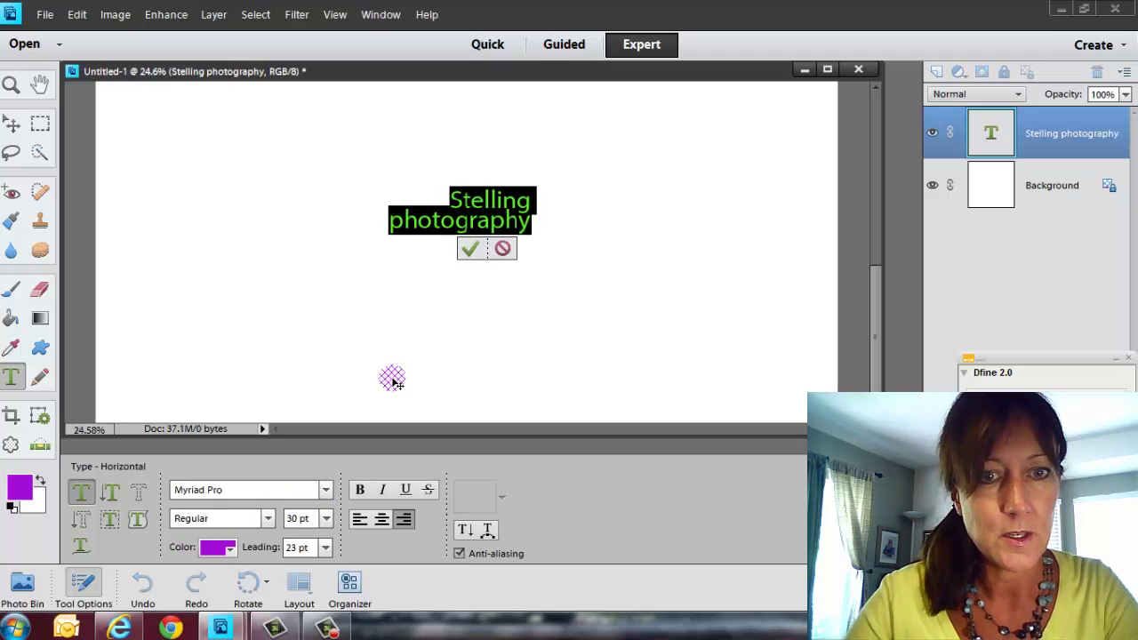
{"action": "left_click_drag", "start_coordinate": [413, 199], "coordinate": [539, 193]}
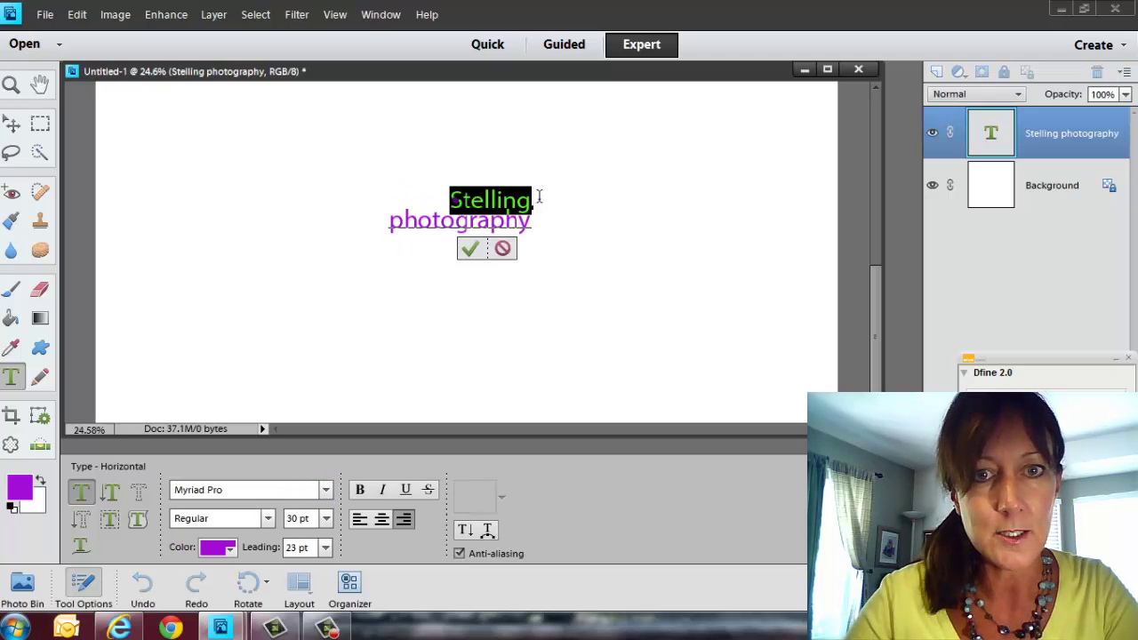
Try the Hobo Std font on 'Stelling'.
{"action": "left_click", "coordinate": [327, 488]}
{"action": "left_click", "coordinate": [324, 488]}
{"action": "left_click", "coordinate": [325, 489]}
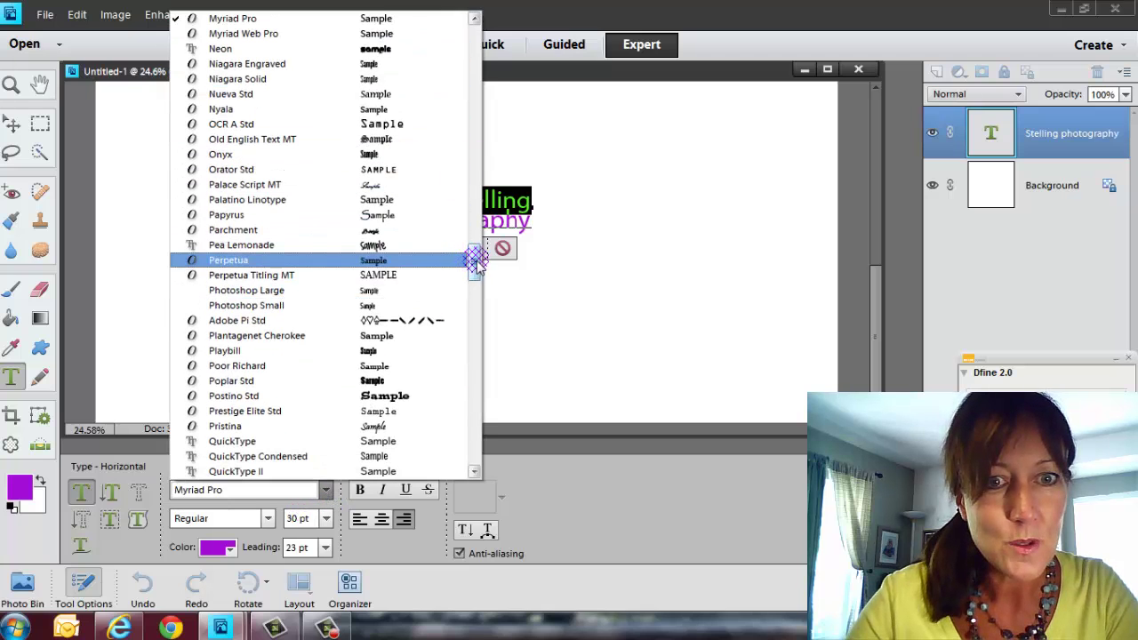
{"action": "left_click_drag", "start_coordinate": [477, 259], "coordinate": [475, 180]}
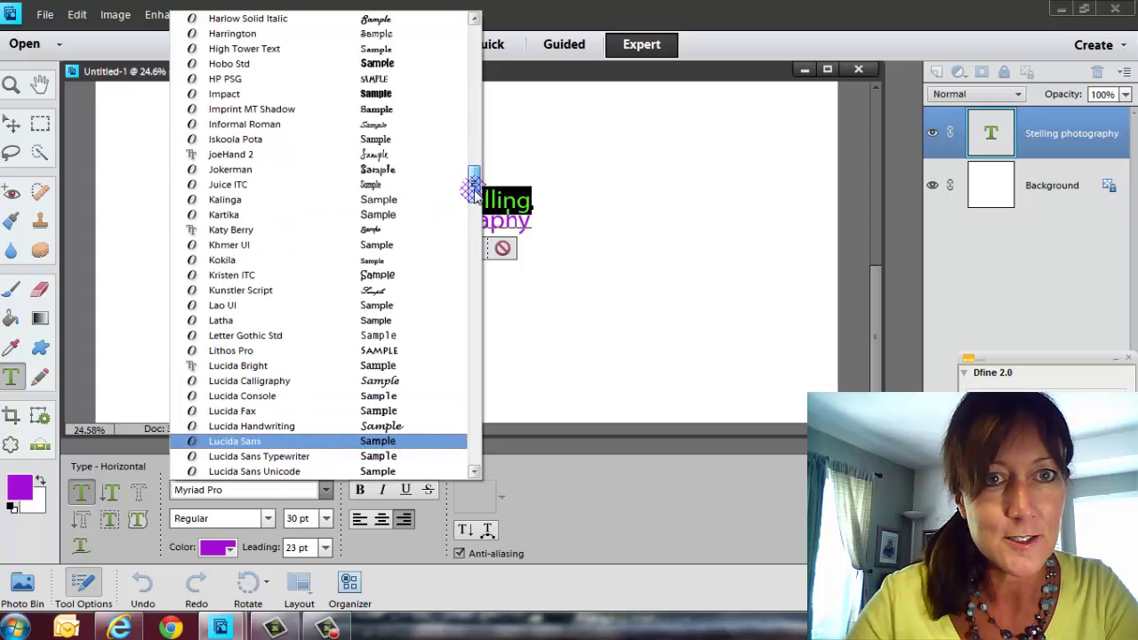
{"action": "left_click", "coordinate": [340, 63]}
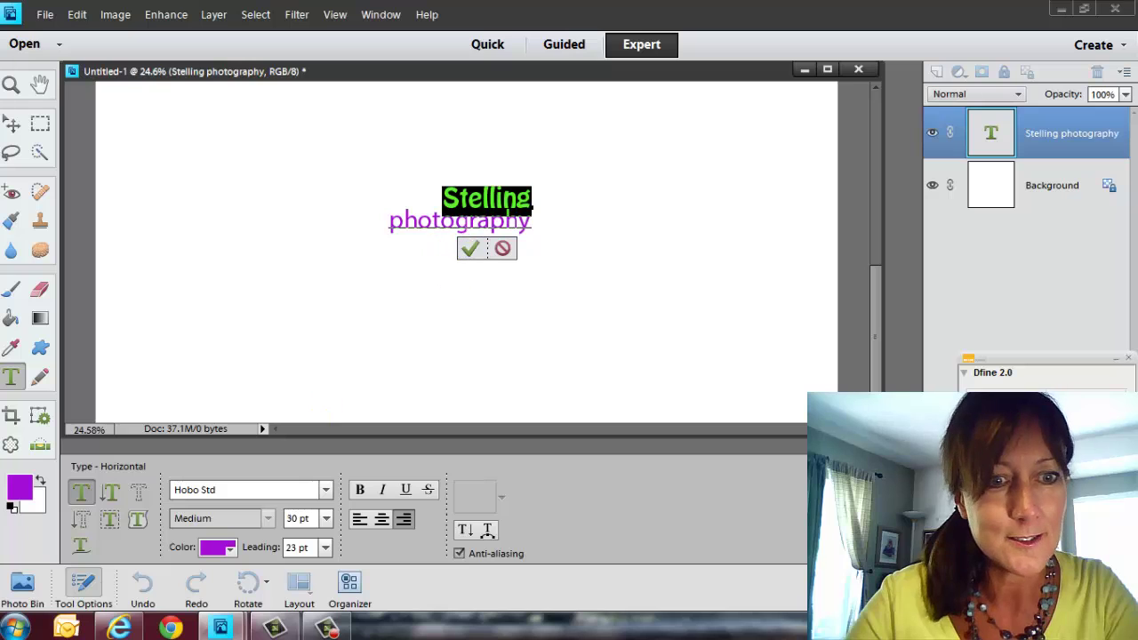
Set 'Stelling' in Harlow Solid Italic at 48 pt and commit the text.
{"action": "left_click", "coordinate": [322, 488]}
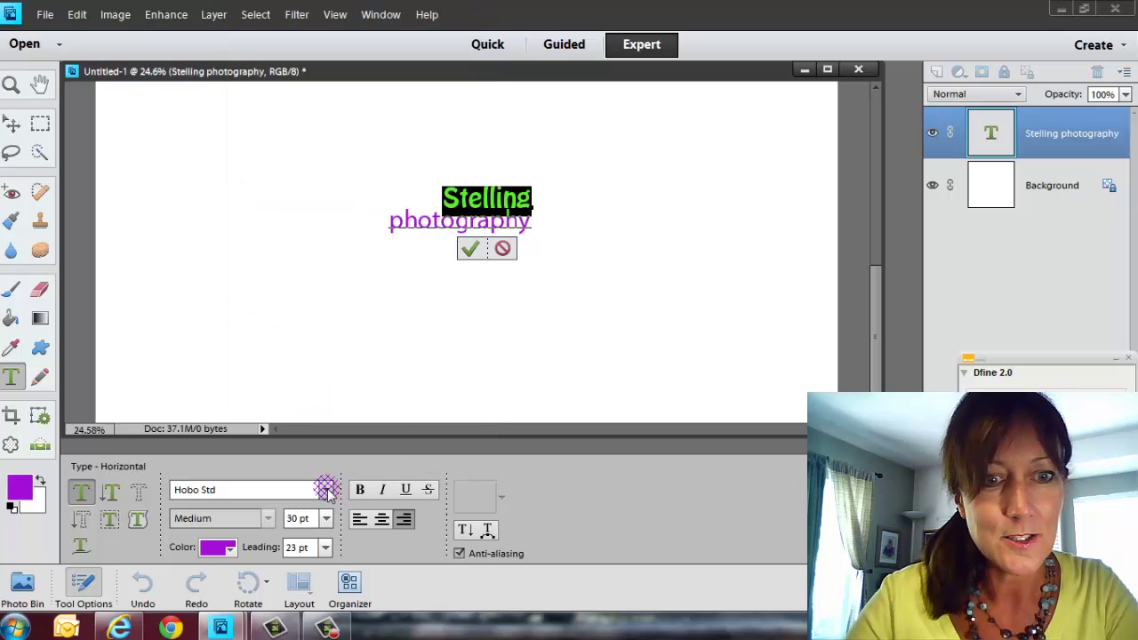
{"action": "scroll", "coordinate": [476, 174], "scroll_direction": "up", "scroll_amount": 5}
{"action": "mouse_move", "coordinate": [476, 173]}
{"action": "left_mouse_down"}
{"action": "mouse_move", "coordinate": [475, 131]}
{"action": "mouse_move", "coordinate": [473, 174]}
{"action": "left_mouse_up"}
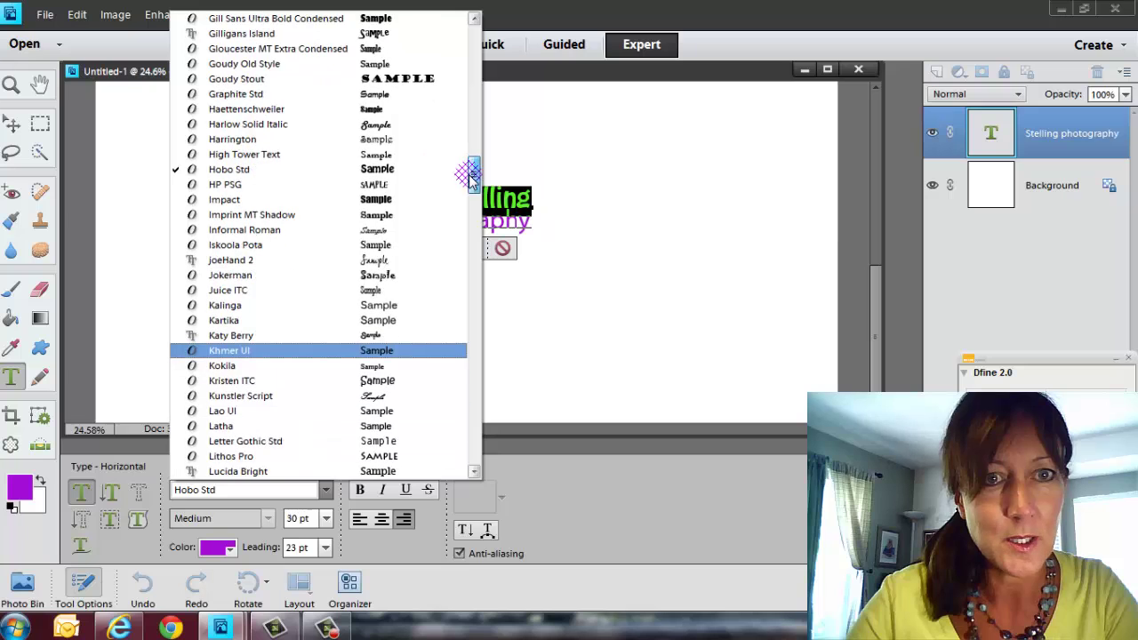
{"action": "left_click", "coordinate": [391, 125]}
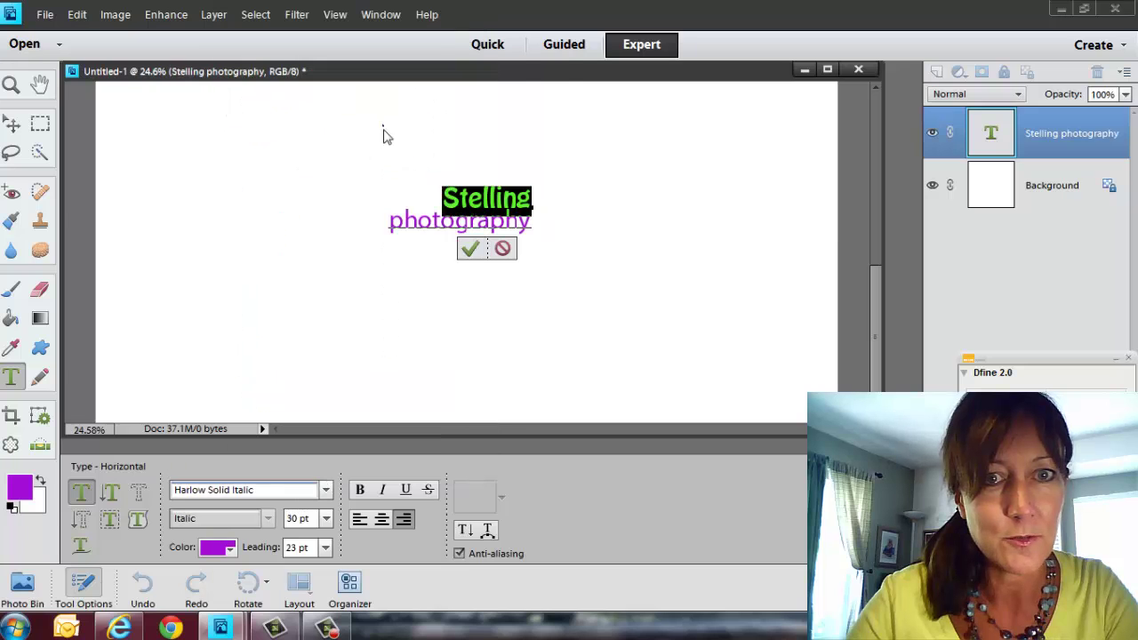
{"action": "left_click", "coordinate": [326, 524]}
{"action": "left_click", "coordinate": [326, 478]}
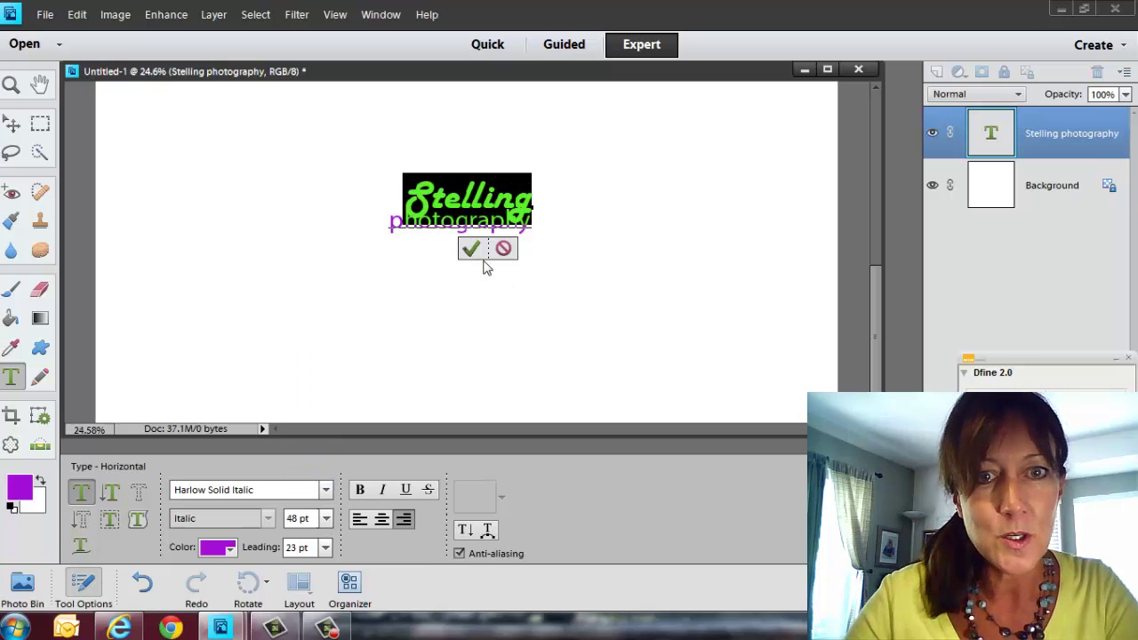
{"action": "left_click", "coordinate": [470, 248]}
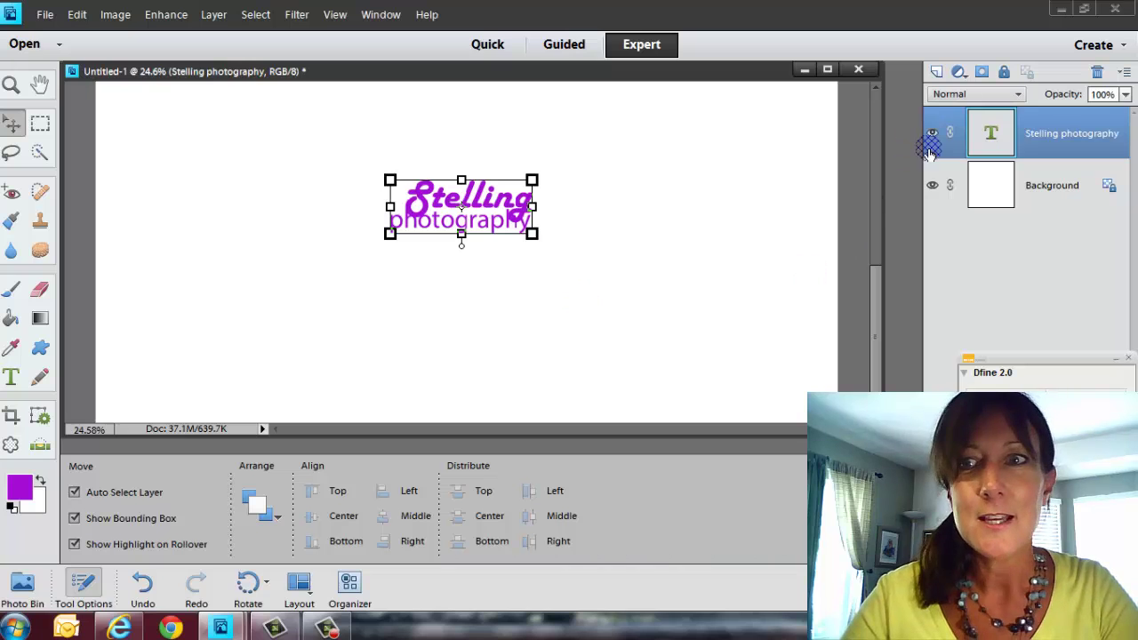
Simplify the text layer to pixels and load the logo as a selection.
{"action": "right_click", "coordinate": [1046, 120]}
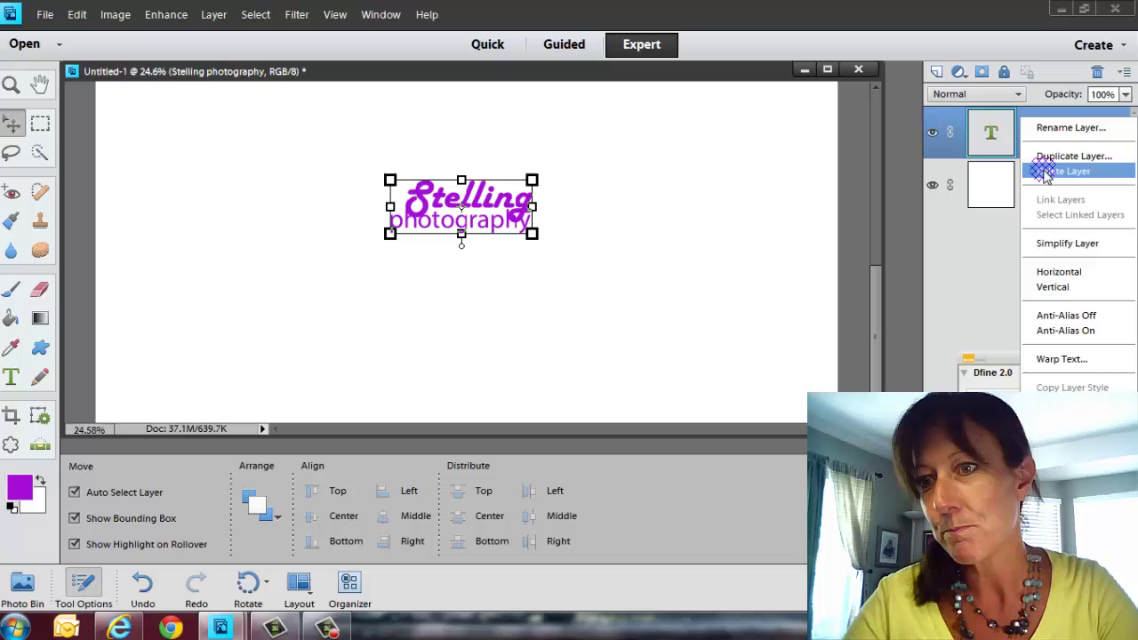
{"action": "left_click", "coordinate": [1042, 244]}
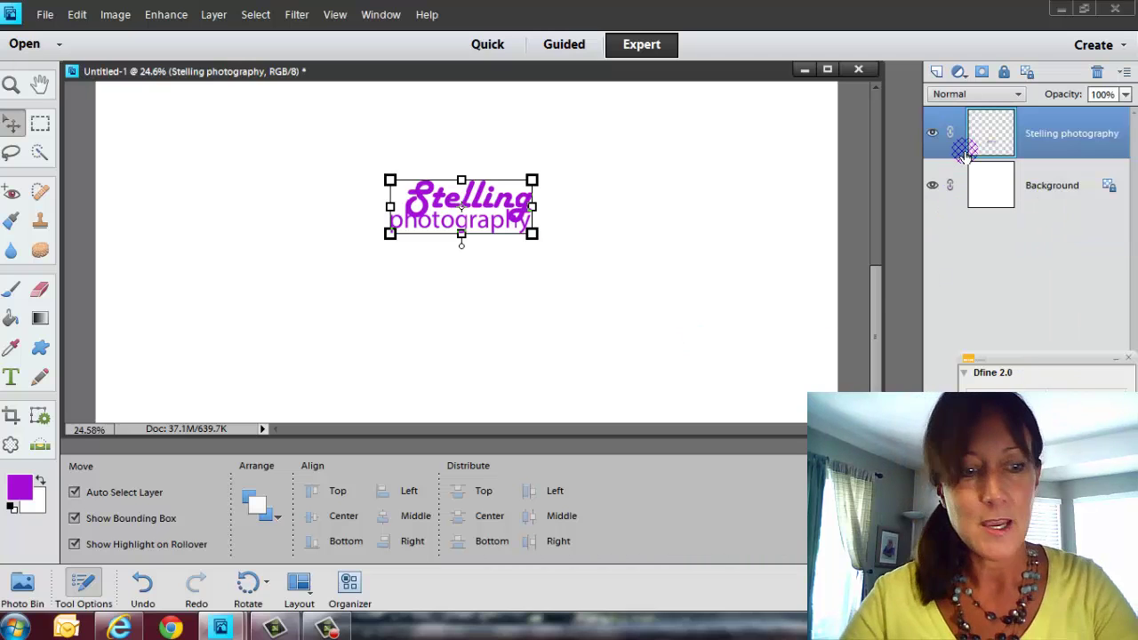
{"action": "left_click", "coordinate": [996, 135], "text": "ctrl"}
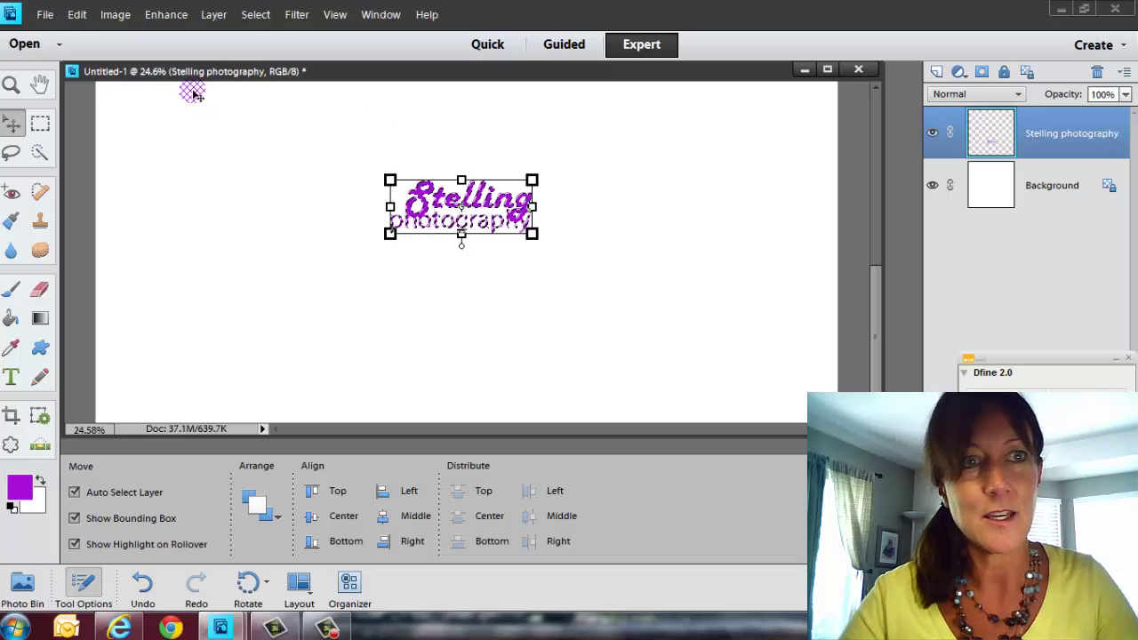
Define a brush from the selection named 'Stelling Photography'.
{"action": "left_click", "coordinate": [77, 14]}
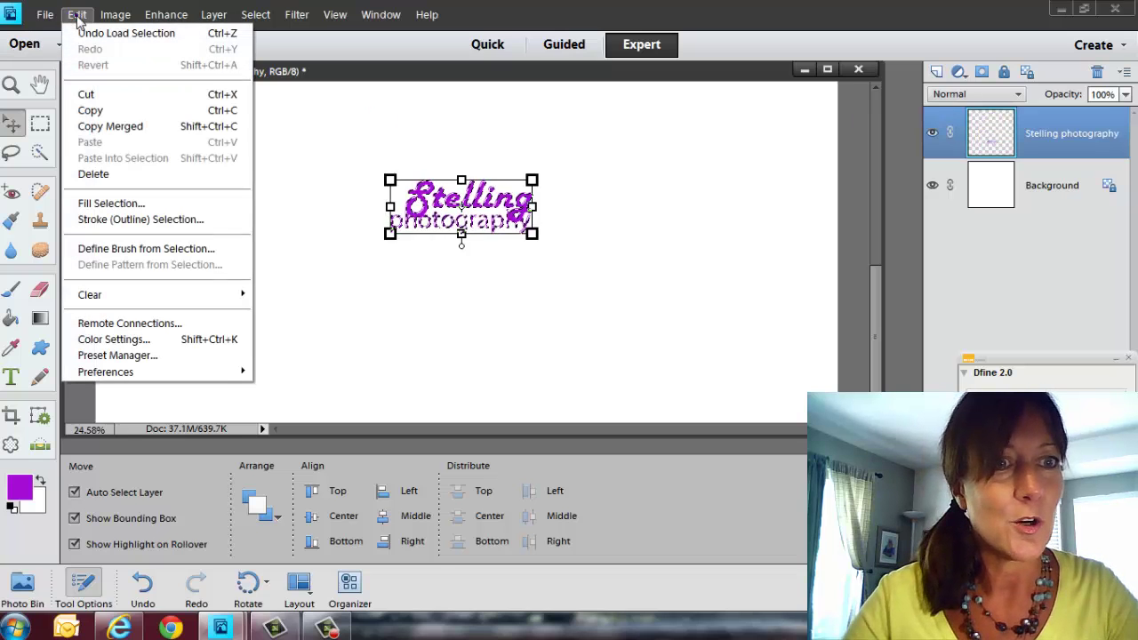
{"action": "left_click", "coordinate": [115, 249]}
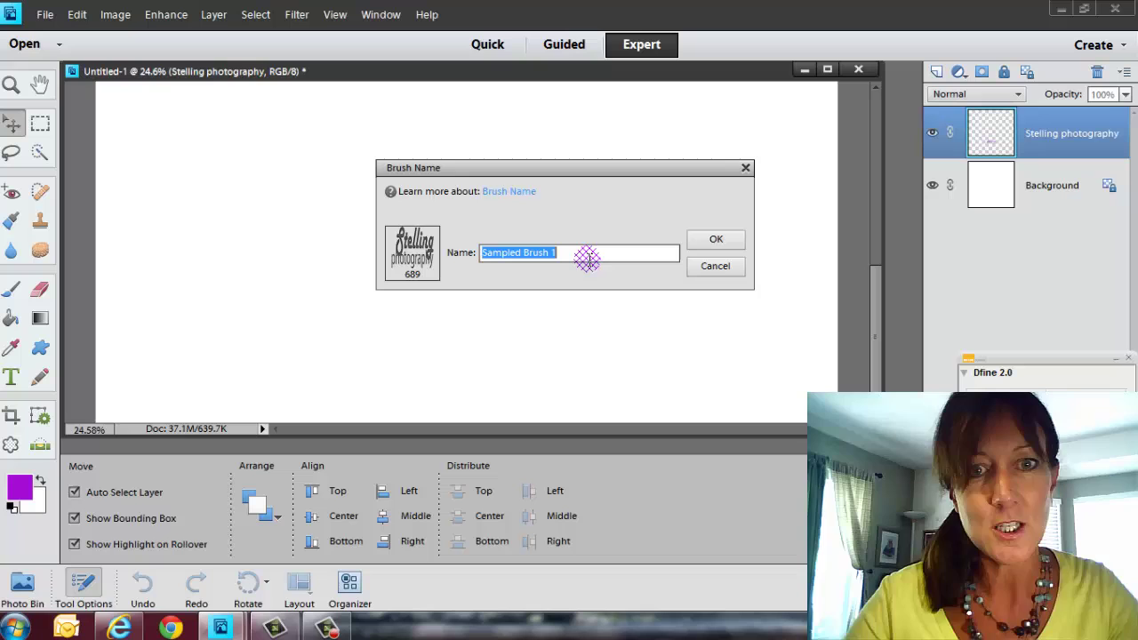
{"action": "type", "text": "Stelling Photography"}
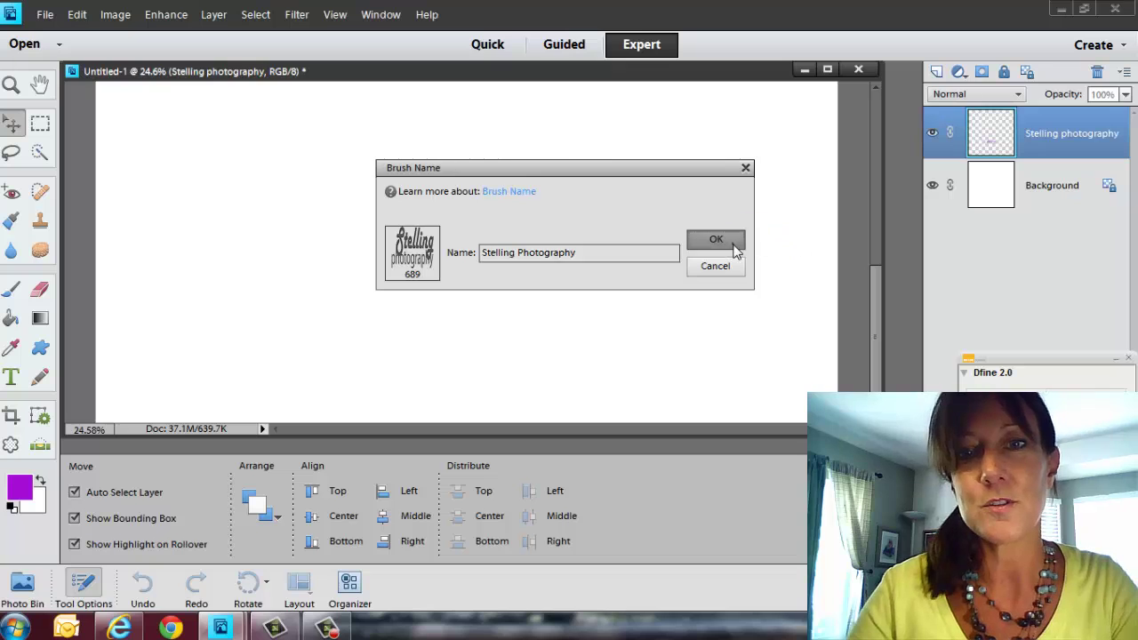
{"action": "left_click", "coordinate": [715, 240]}
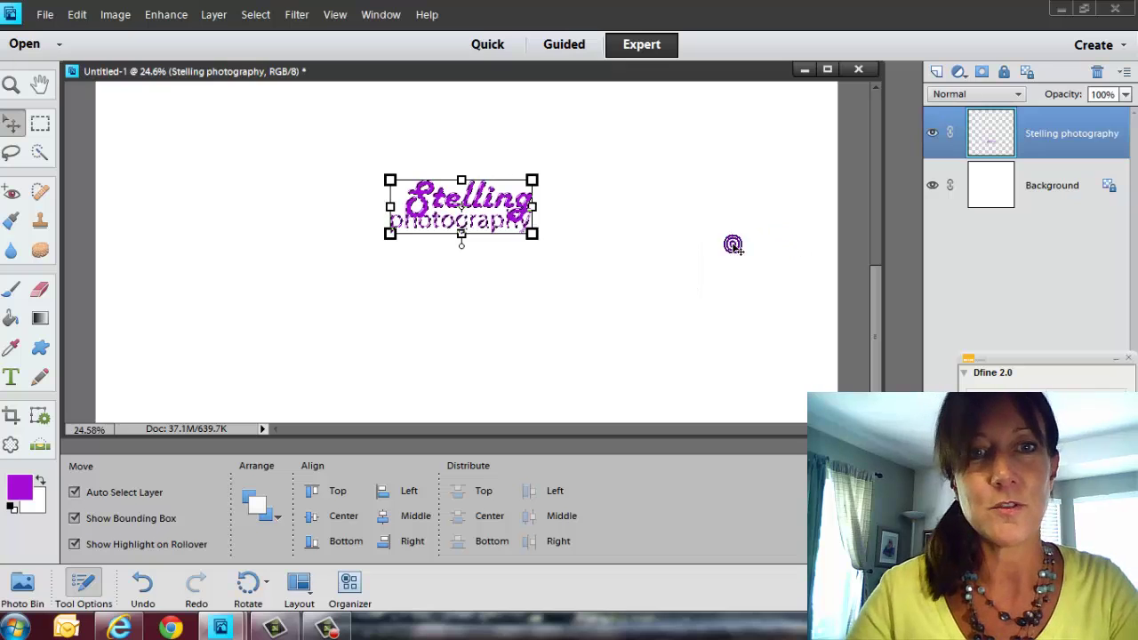
Open _DSC0002.JPG and add an empty Layer 1 above the Background.
{"action": "left_click", "coordinate": [45, 14]}
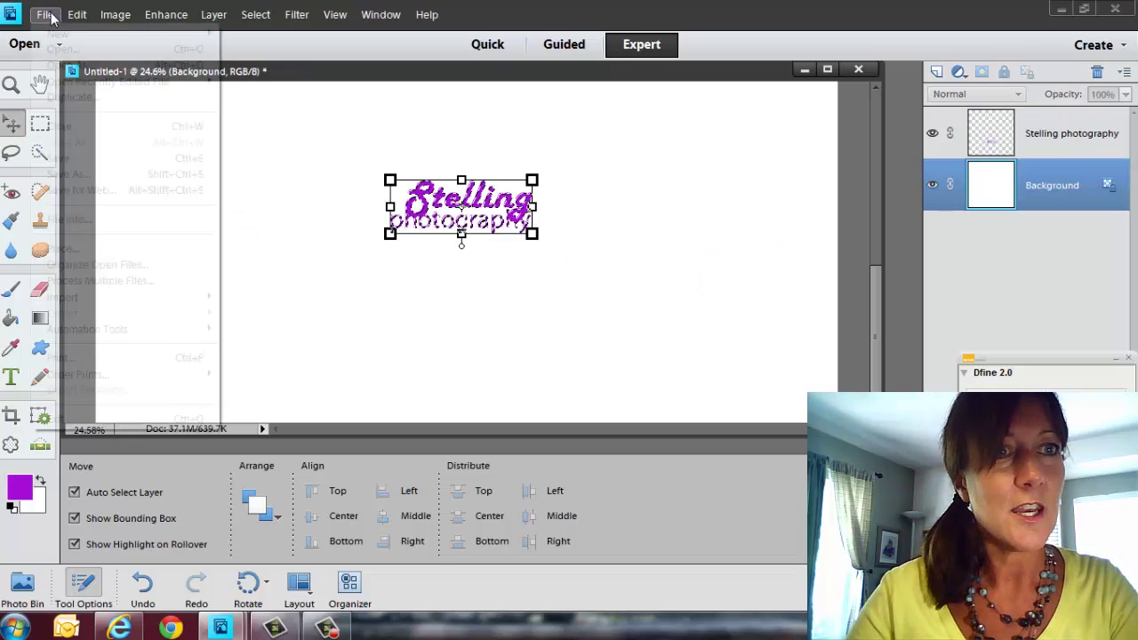
{"action": "left_click", "coordinate": [55, 49]}
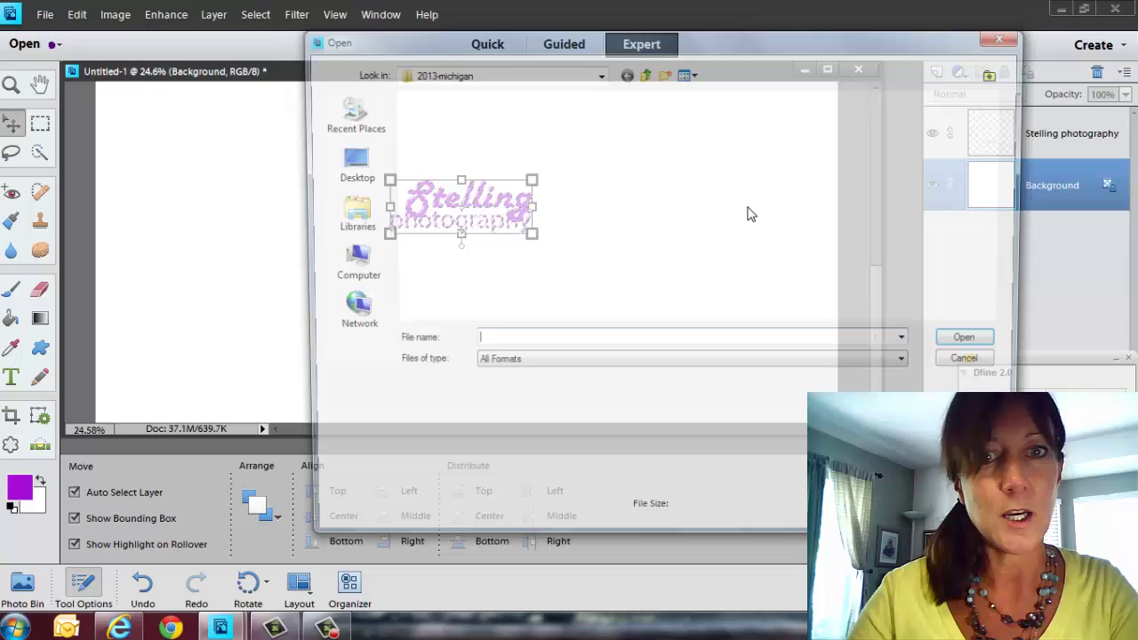
{"action": "left_click", "coordinate": [720, 238]}
{"action": "left_click", "coordinate": [977, 342]}
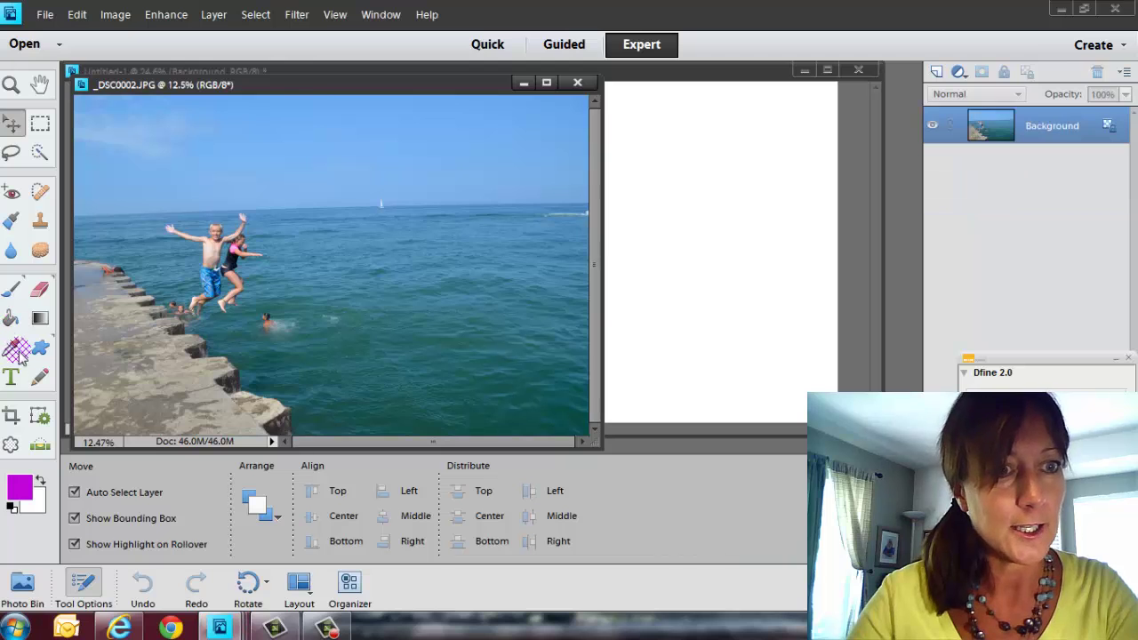
{"action": "left_click", "coordinate": [936, 71]}
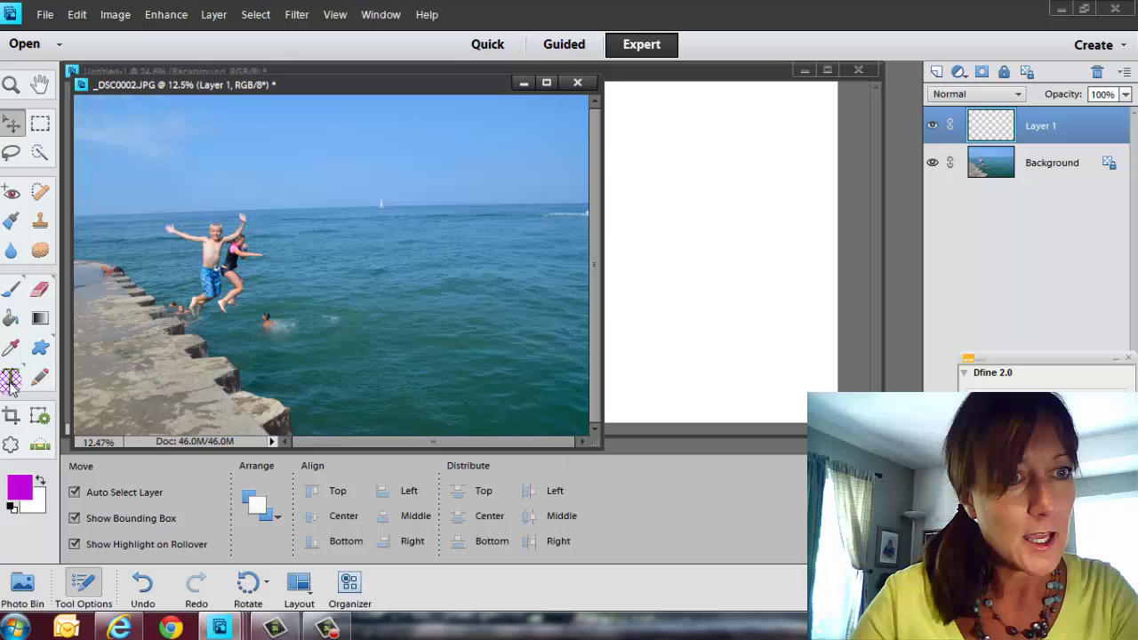
Stamp the Stelling Photography brush in purple at the upper-right sky and lower right.
{"action": "left_click", "coordinate": [11, 292]}
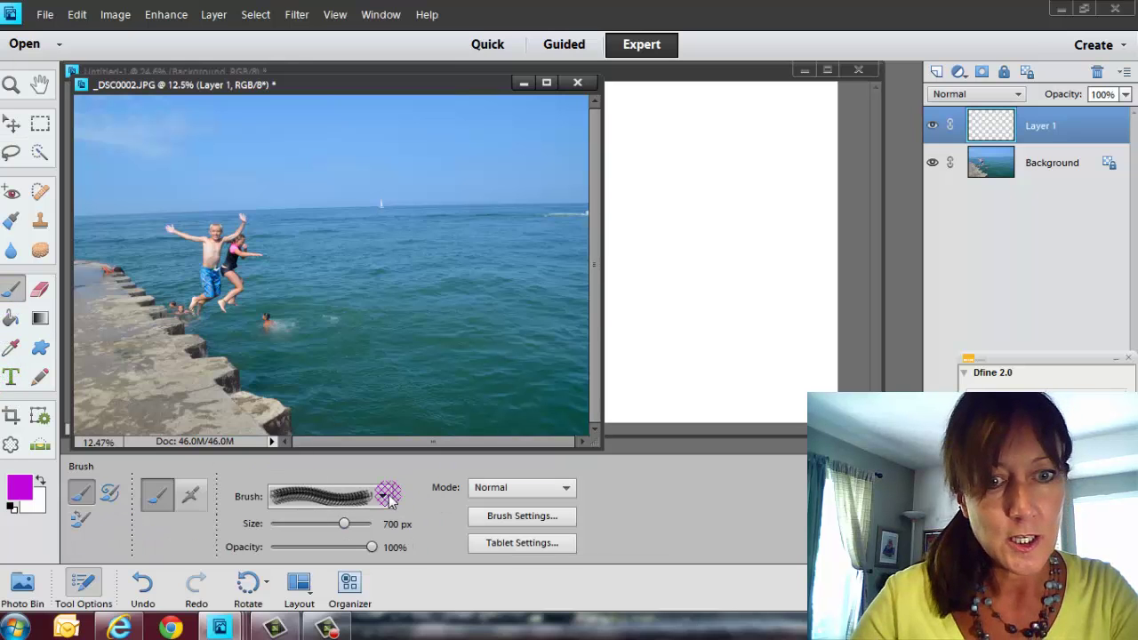
{"action": "left_click", "coordinate": [384, 496]}
{"action": "left_click", "coordinate": [320, 460]}
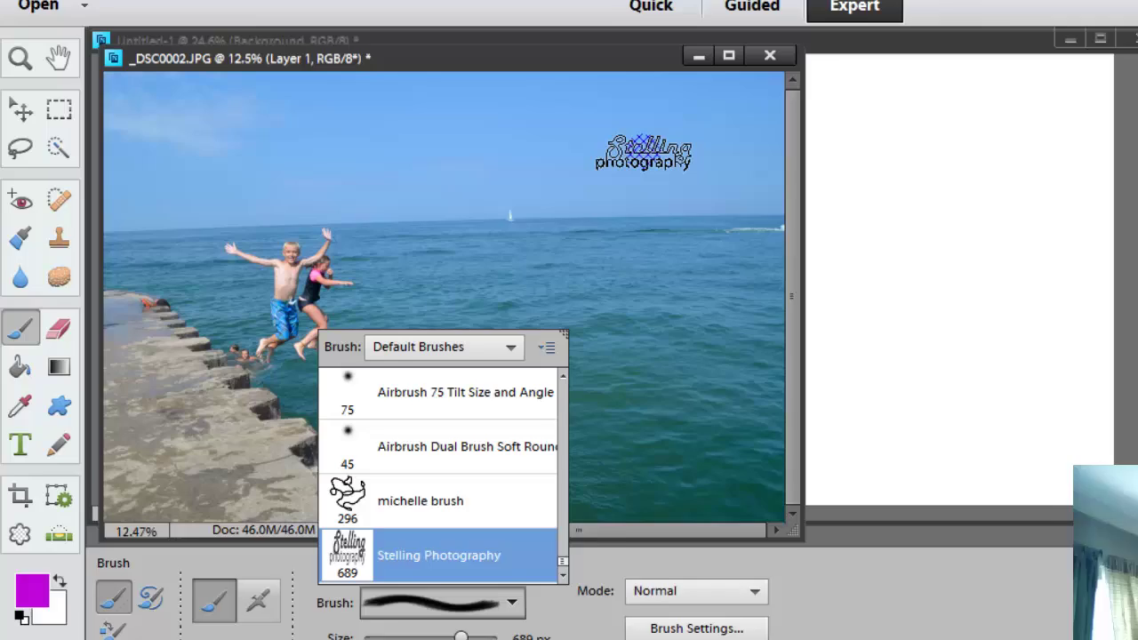
{"action": "left_click", "coordinate": [643, 154]}
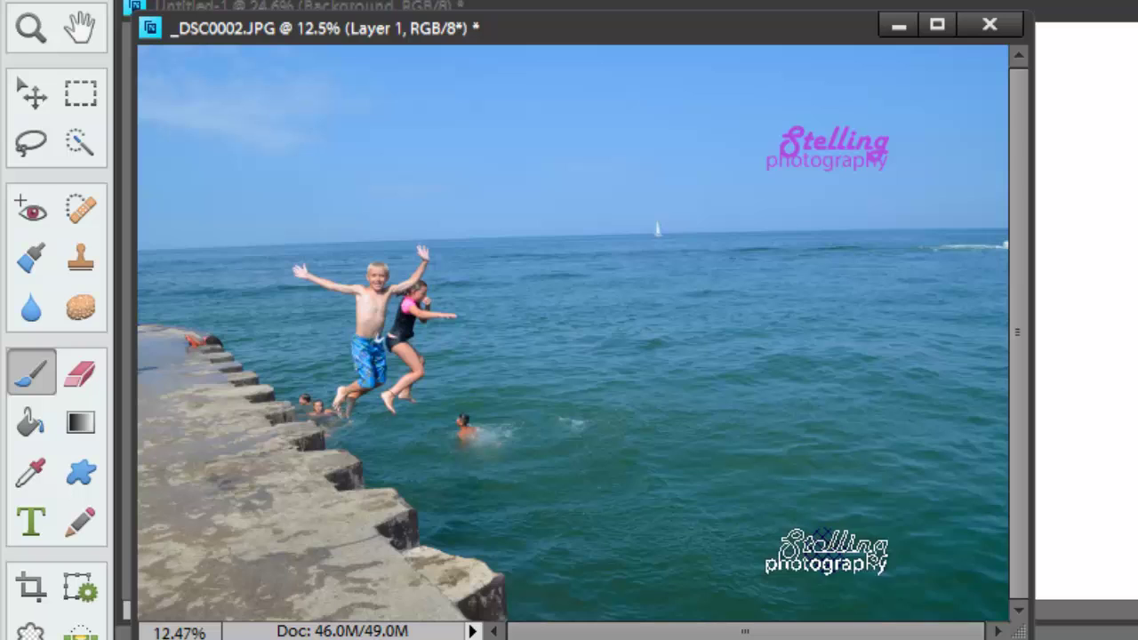
{"action": "left_click", "coordinate": [893, 560]}
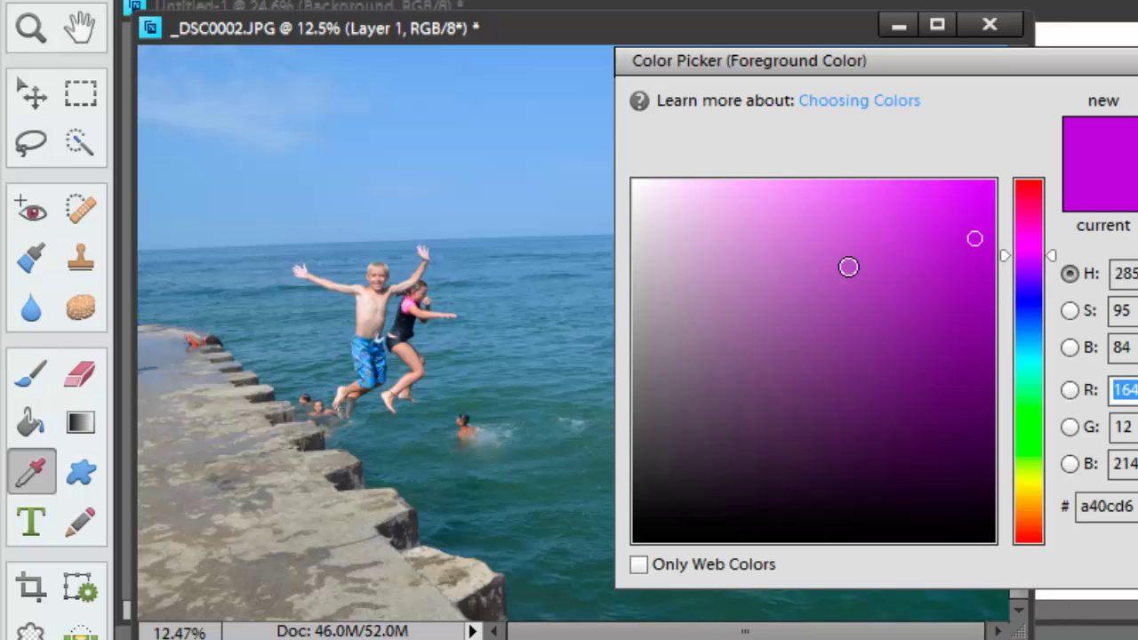
Switch to near-white and stamp the logo on the middle water, upper-left sky and right water.
{"action": "left_click_drag", "start_coordinate": [711, 249], "coordinate": [637, 183]}
{"action": "key", "text": "Return"}
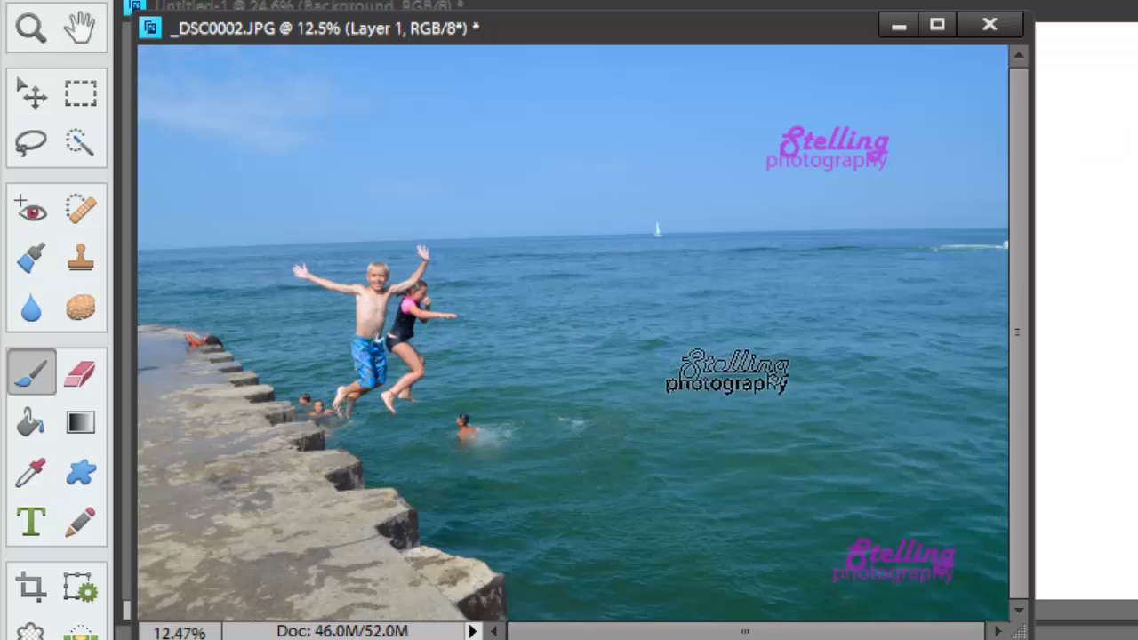
{"action": "left_click", "coordinate": [749, 329]}
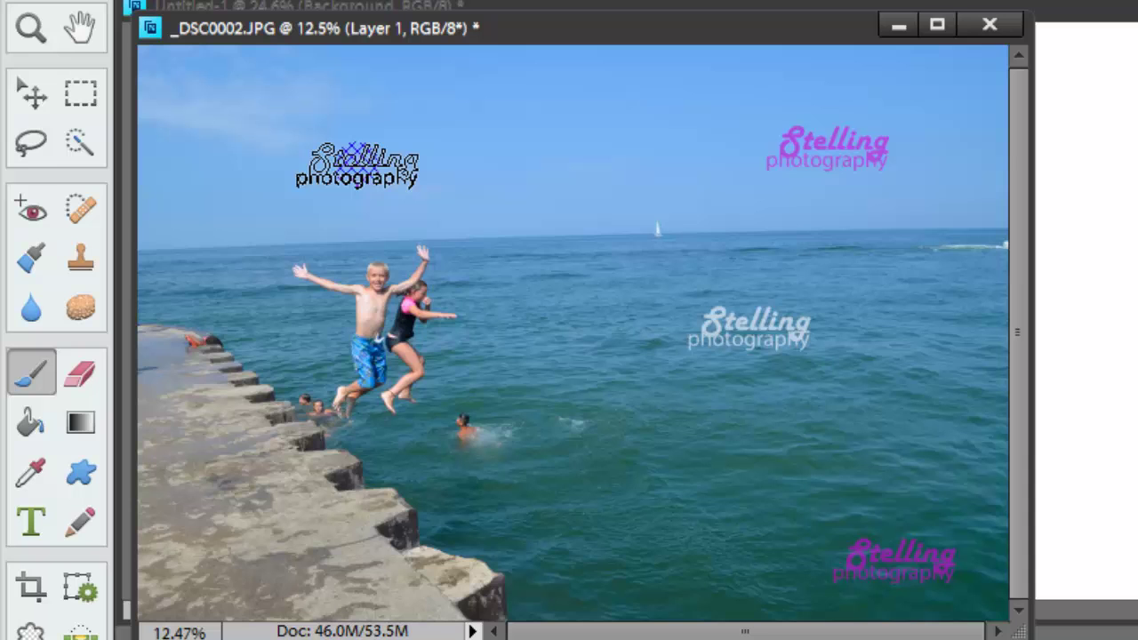
{"action": "left_click", "coordinate": [357, 166]}
{"action": "left_click", "coordinate": [908, 423]}
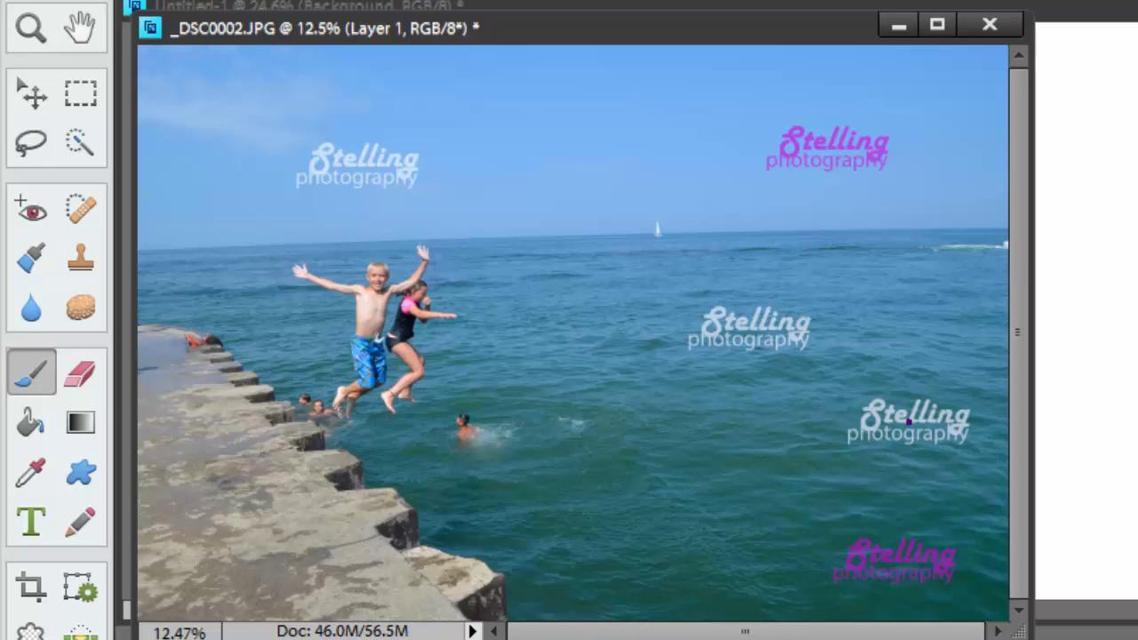